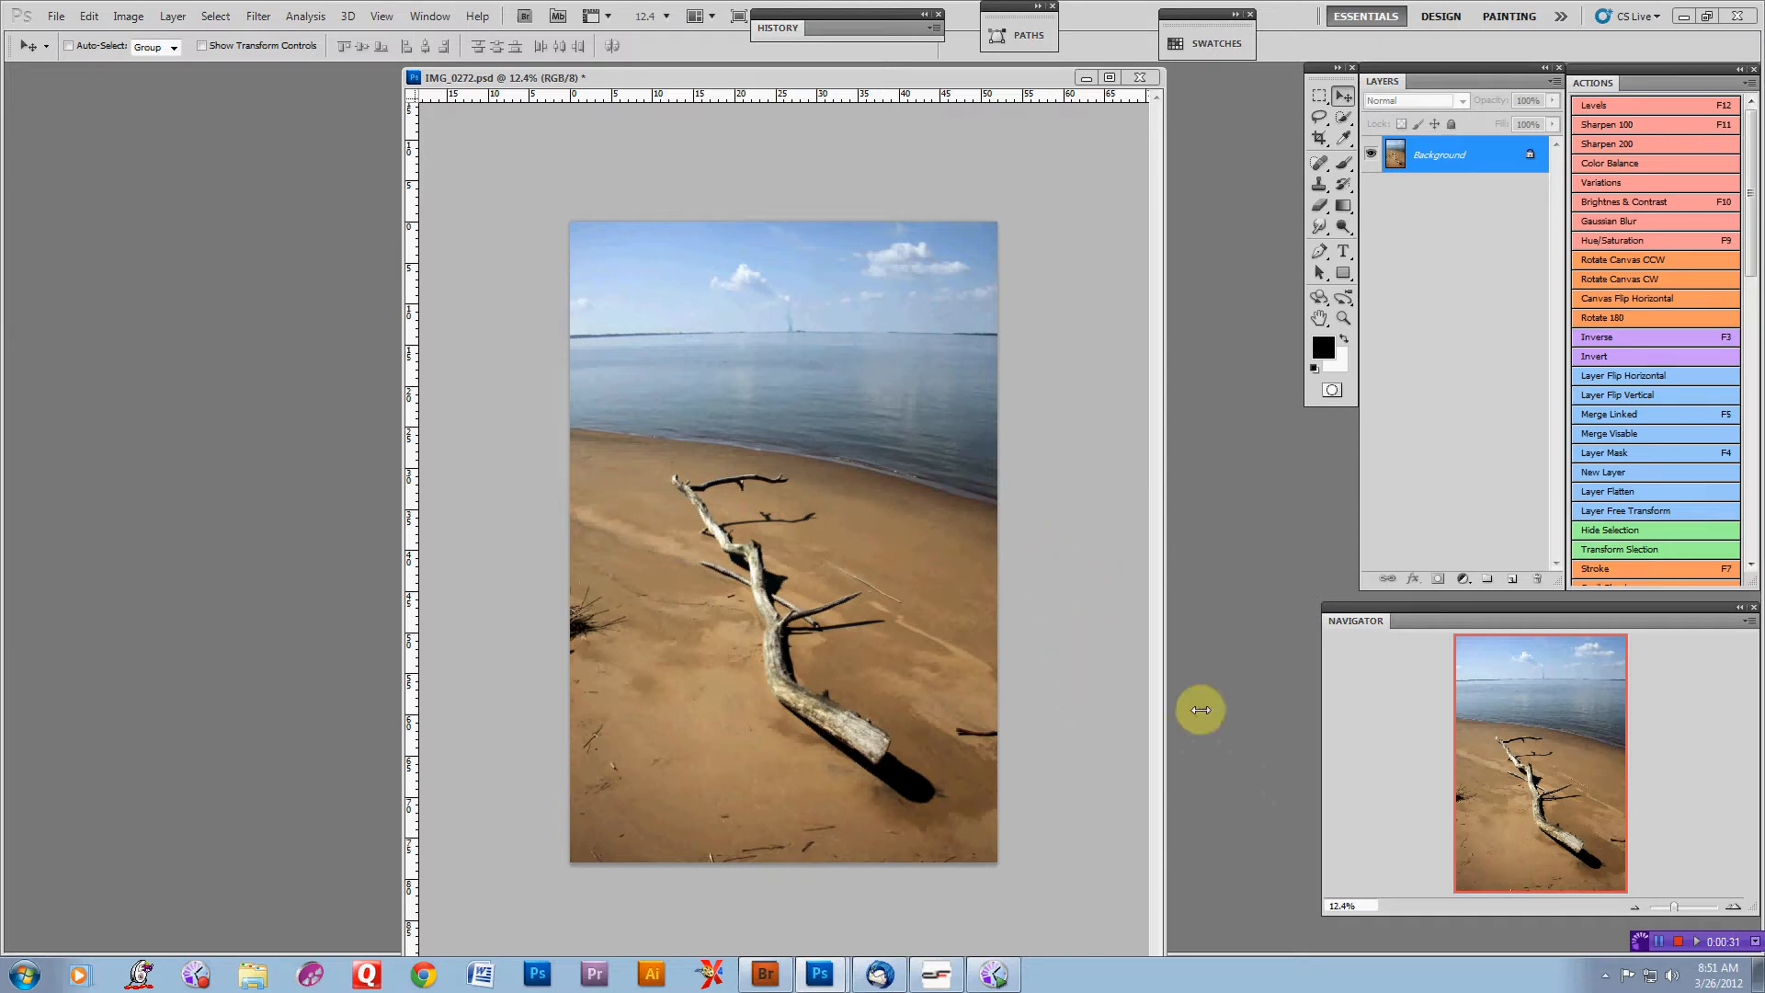
Duplicate the Background layer
left_click(1491, 159)
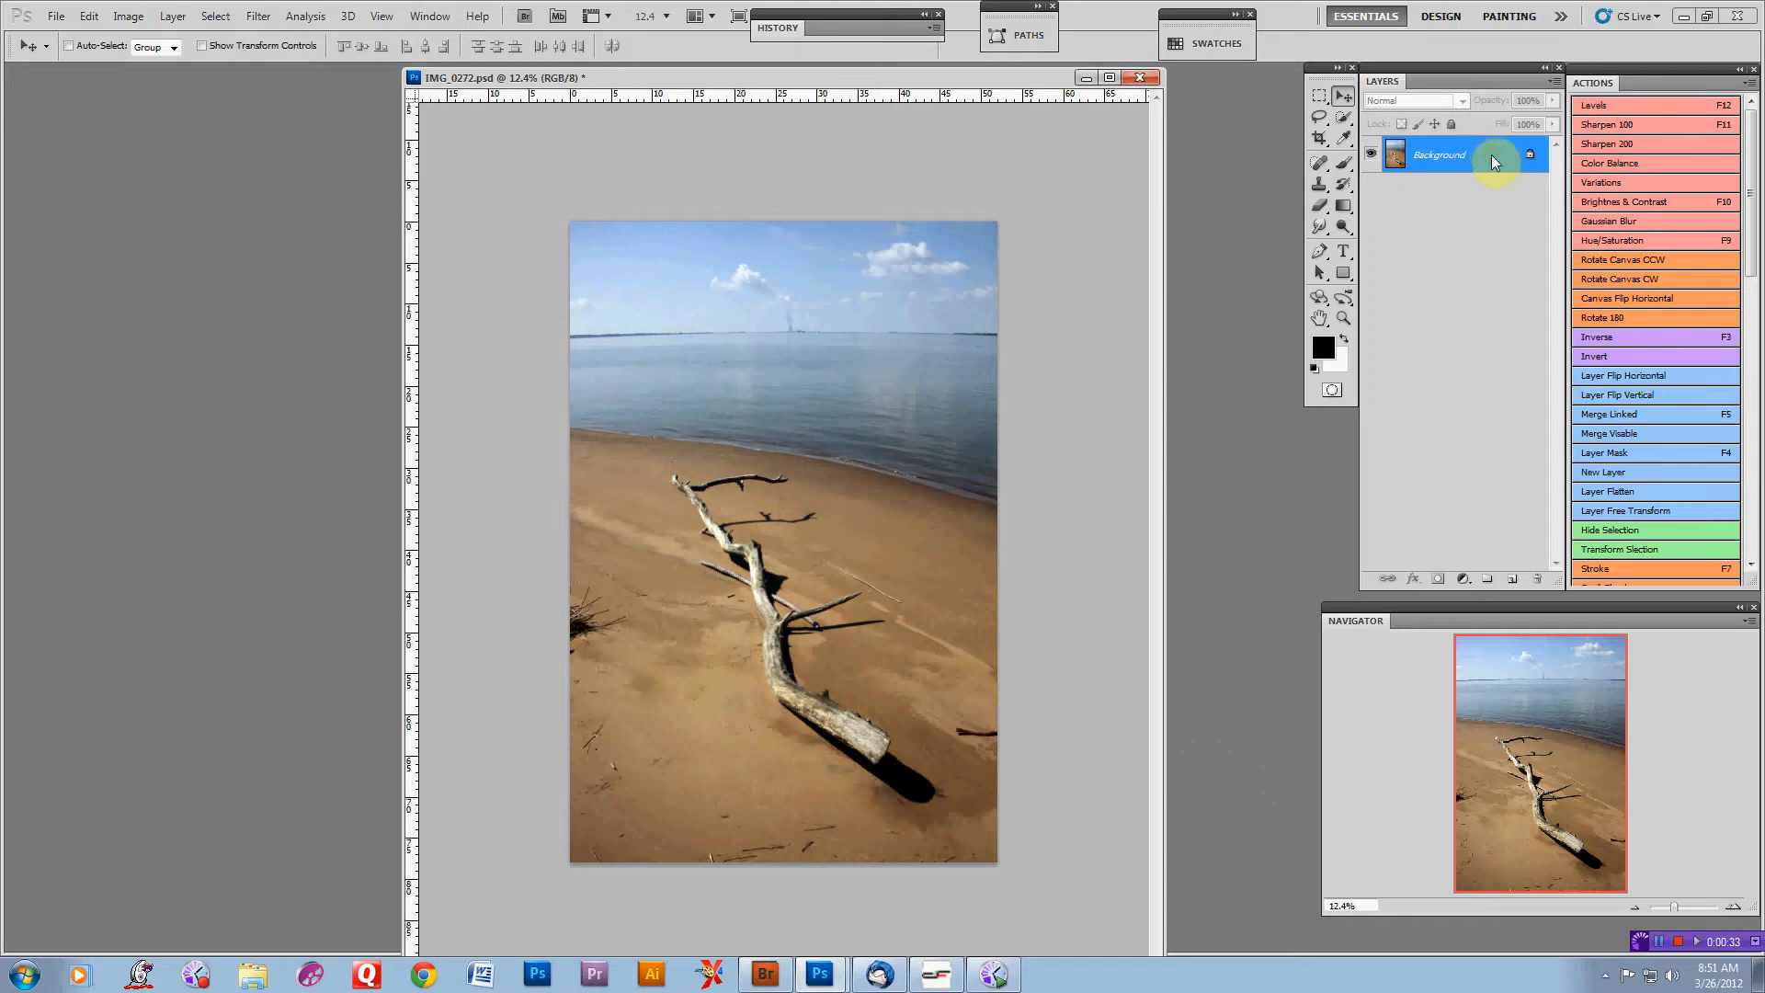
left_click_drag(1489, 152, 1505, 245)
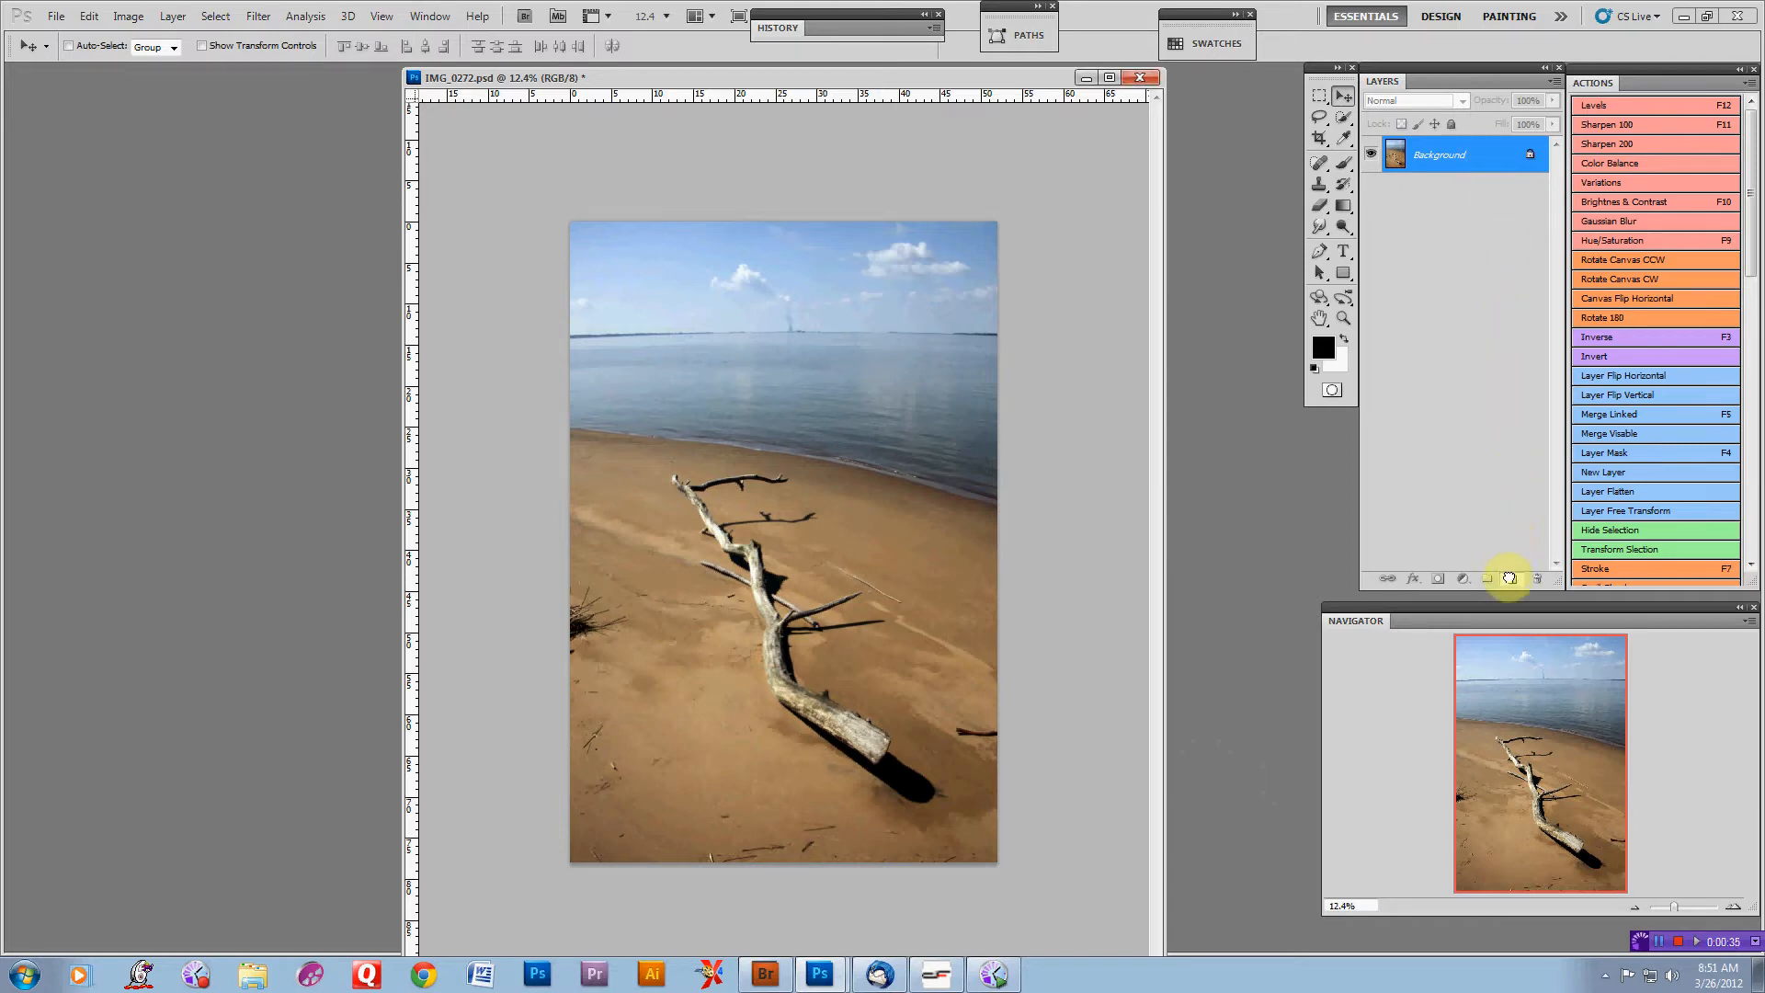
left_click_drag(1510, 580, 1510, 580)
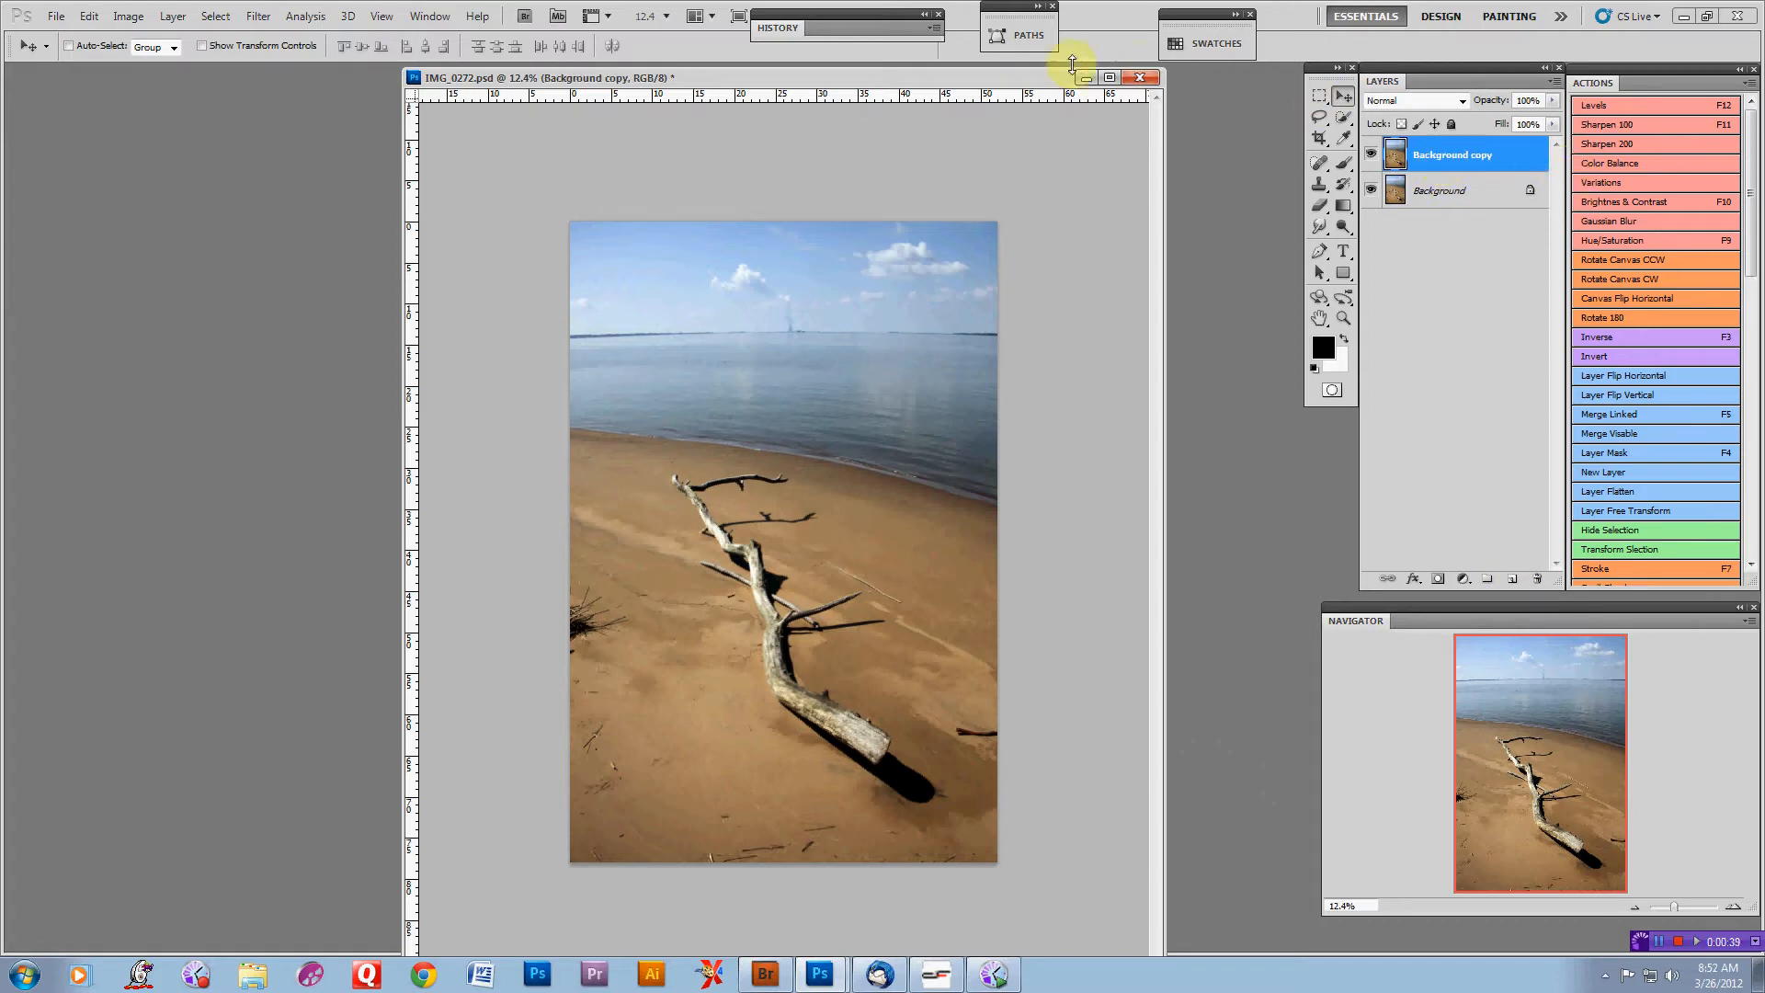
Extend the canvas height to 85 inches with the anchor set at the bottom centre
right_click(952, 80)
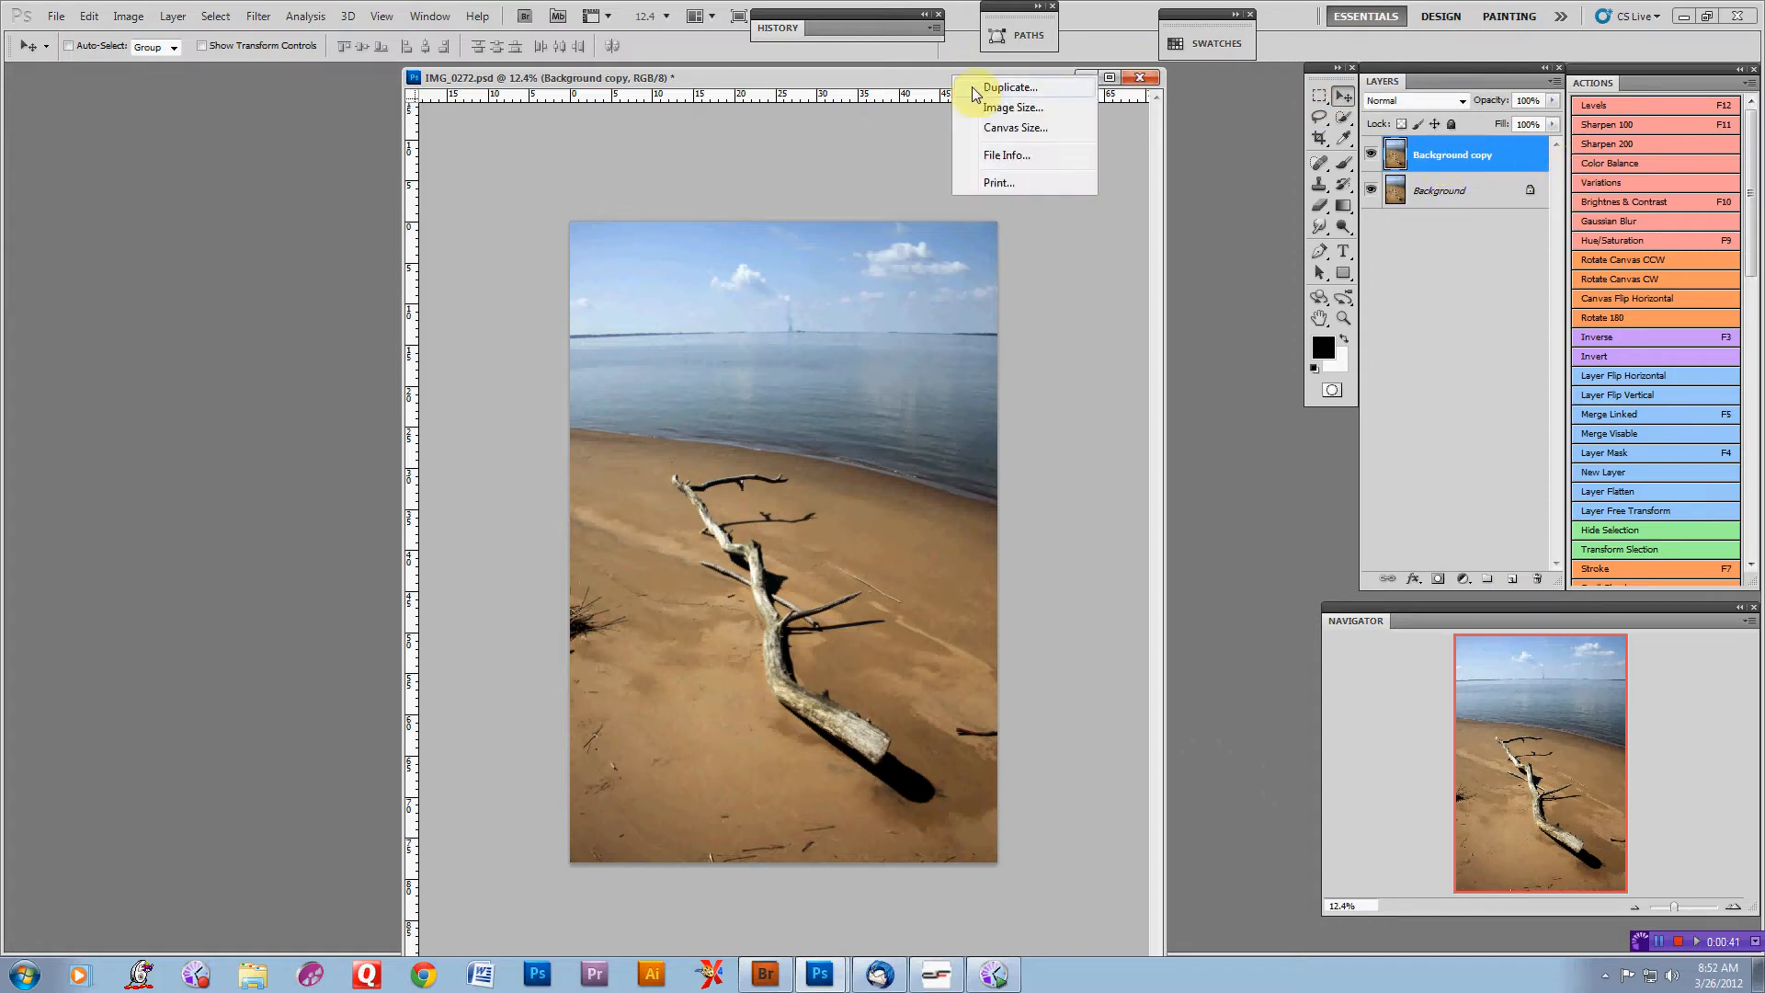
left_click(993, 128)
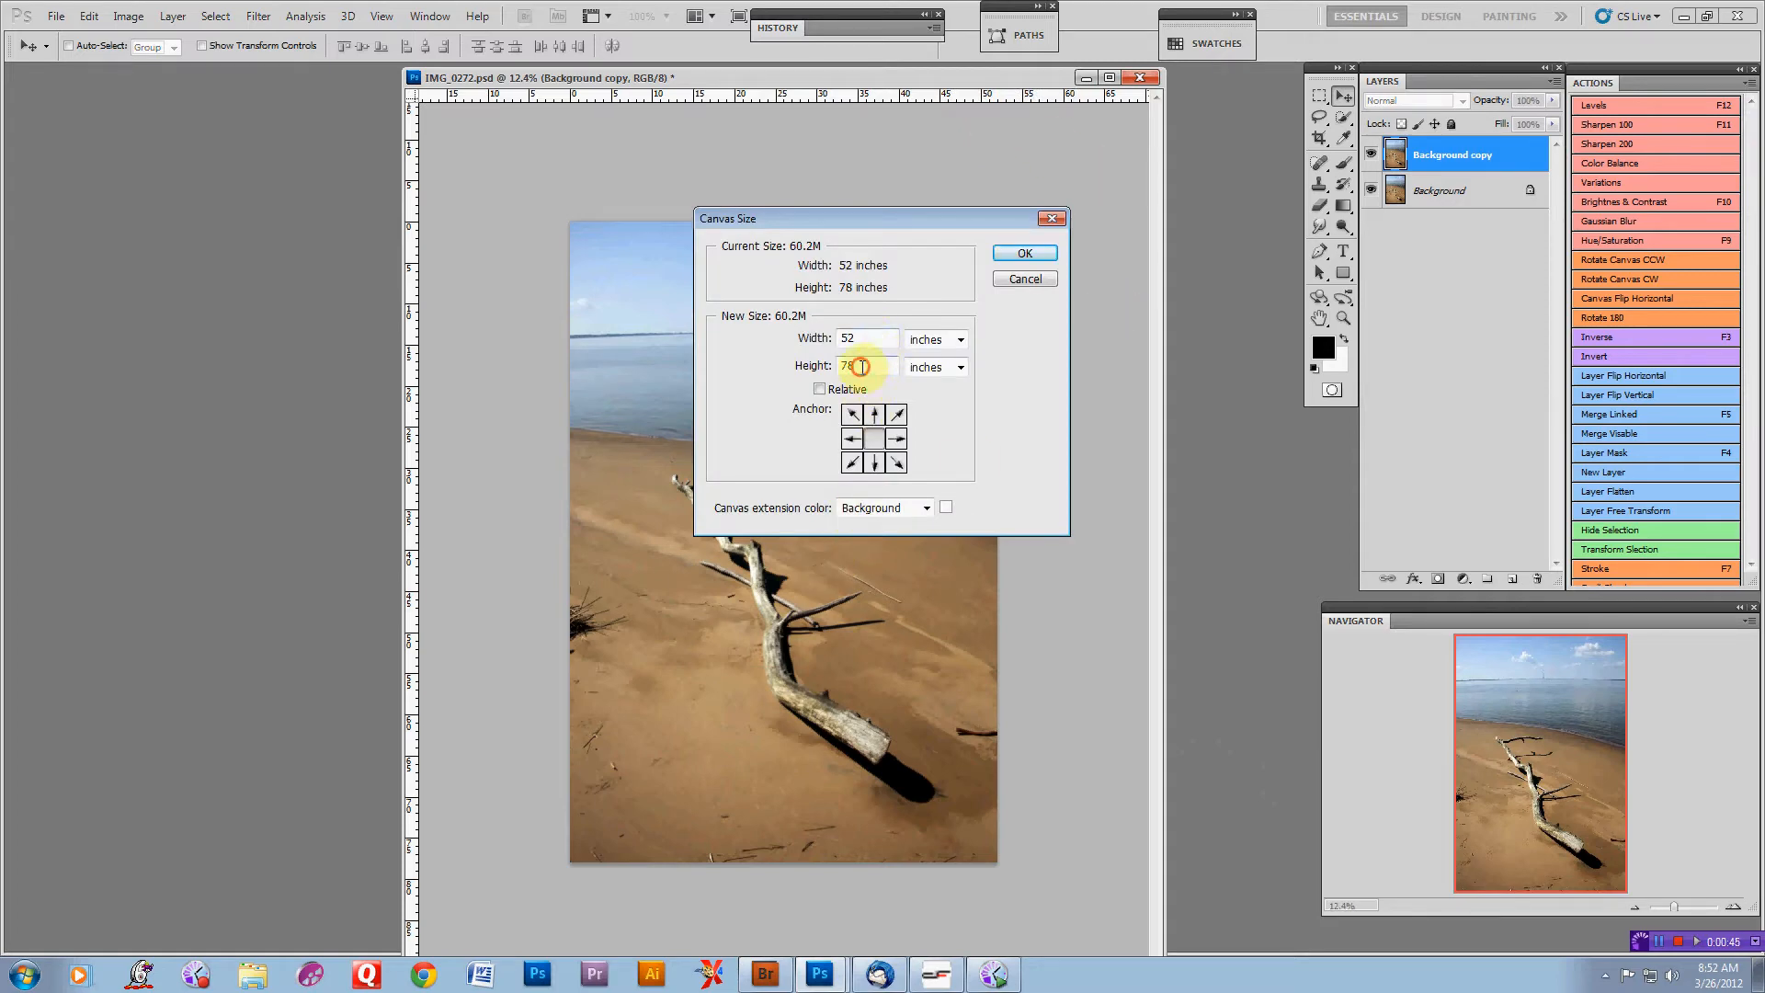
left_click(867, 465)
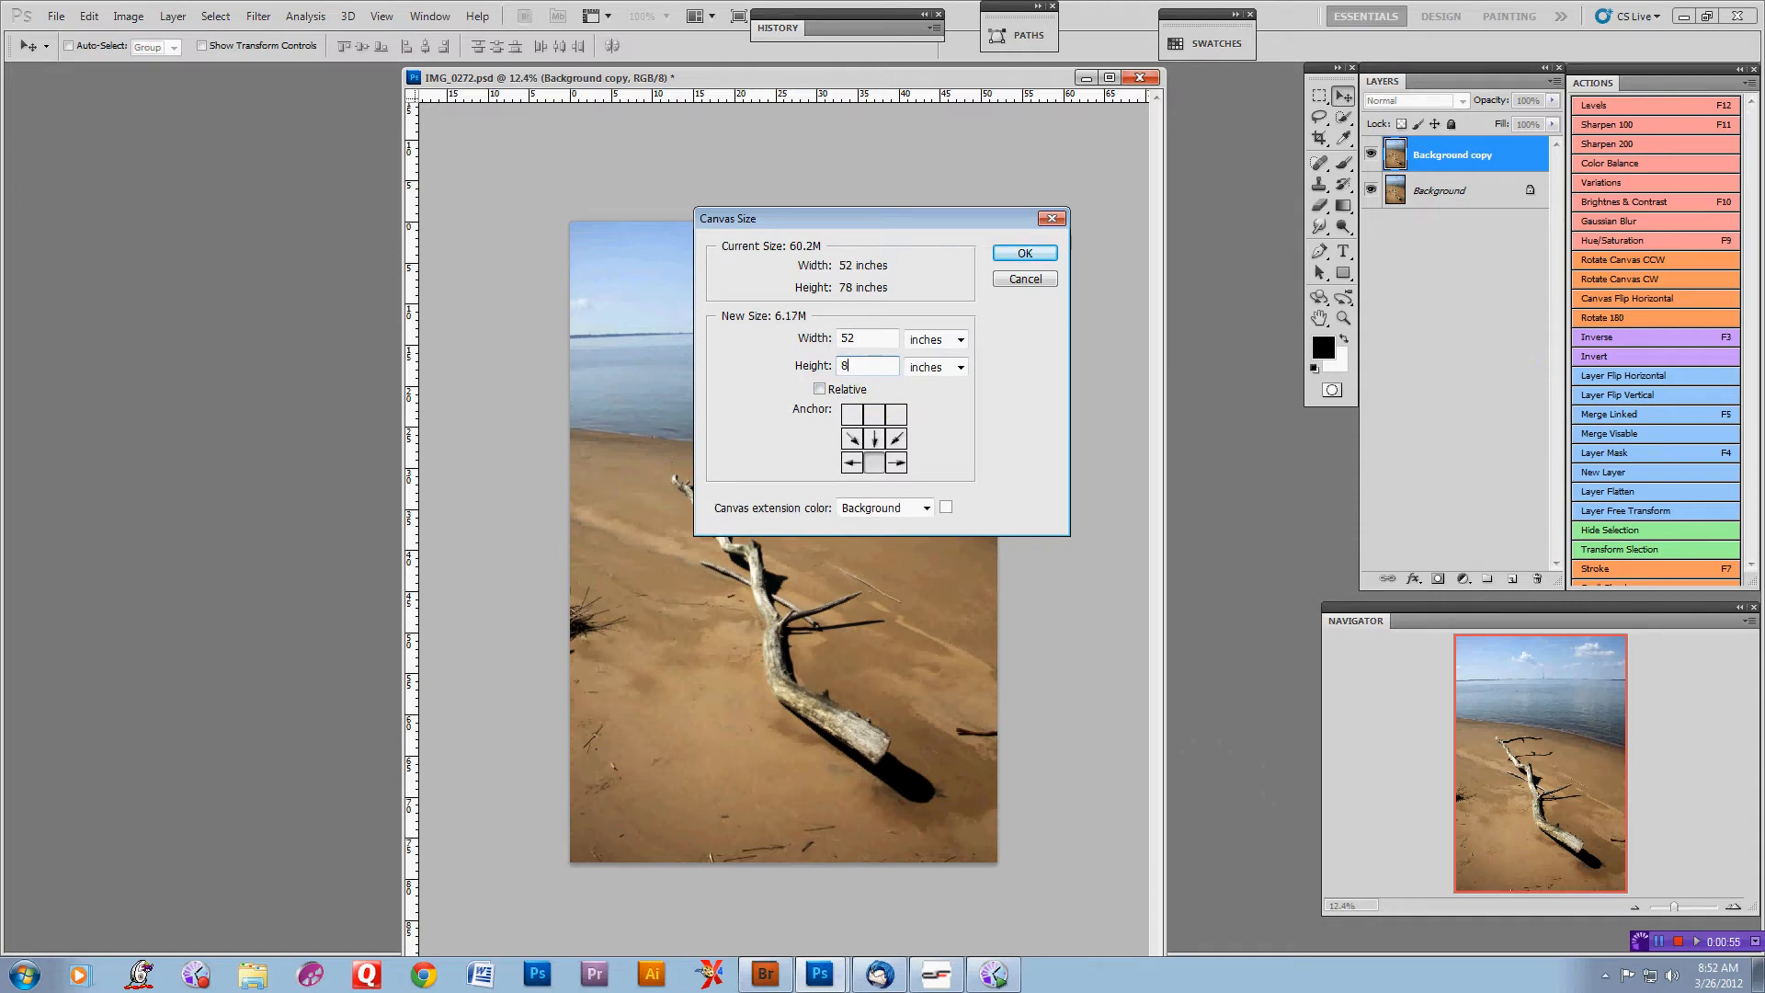
left_click(1027, 254)
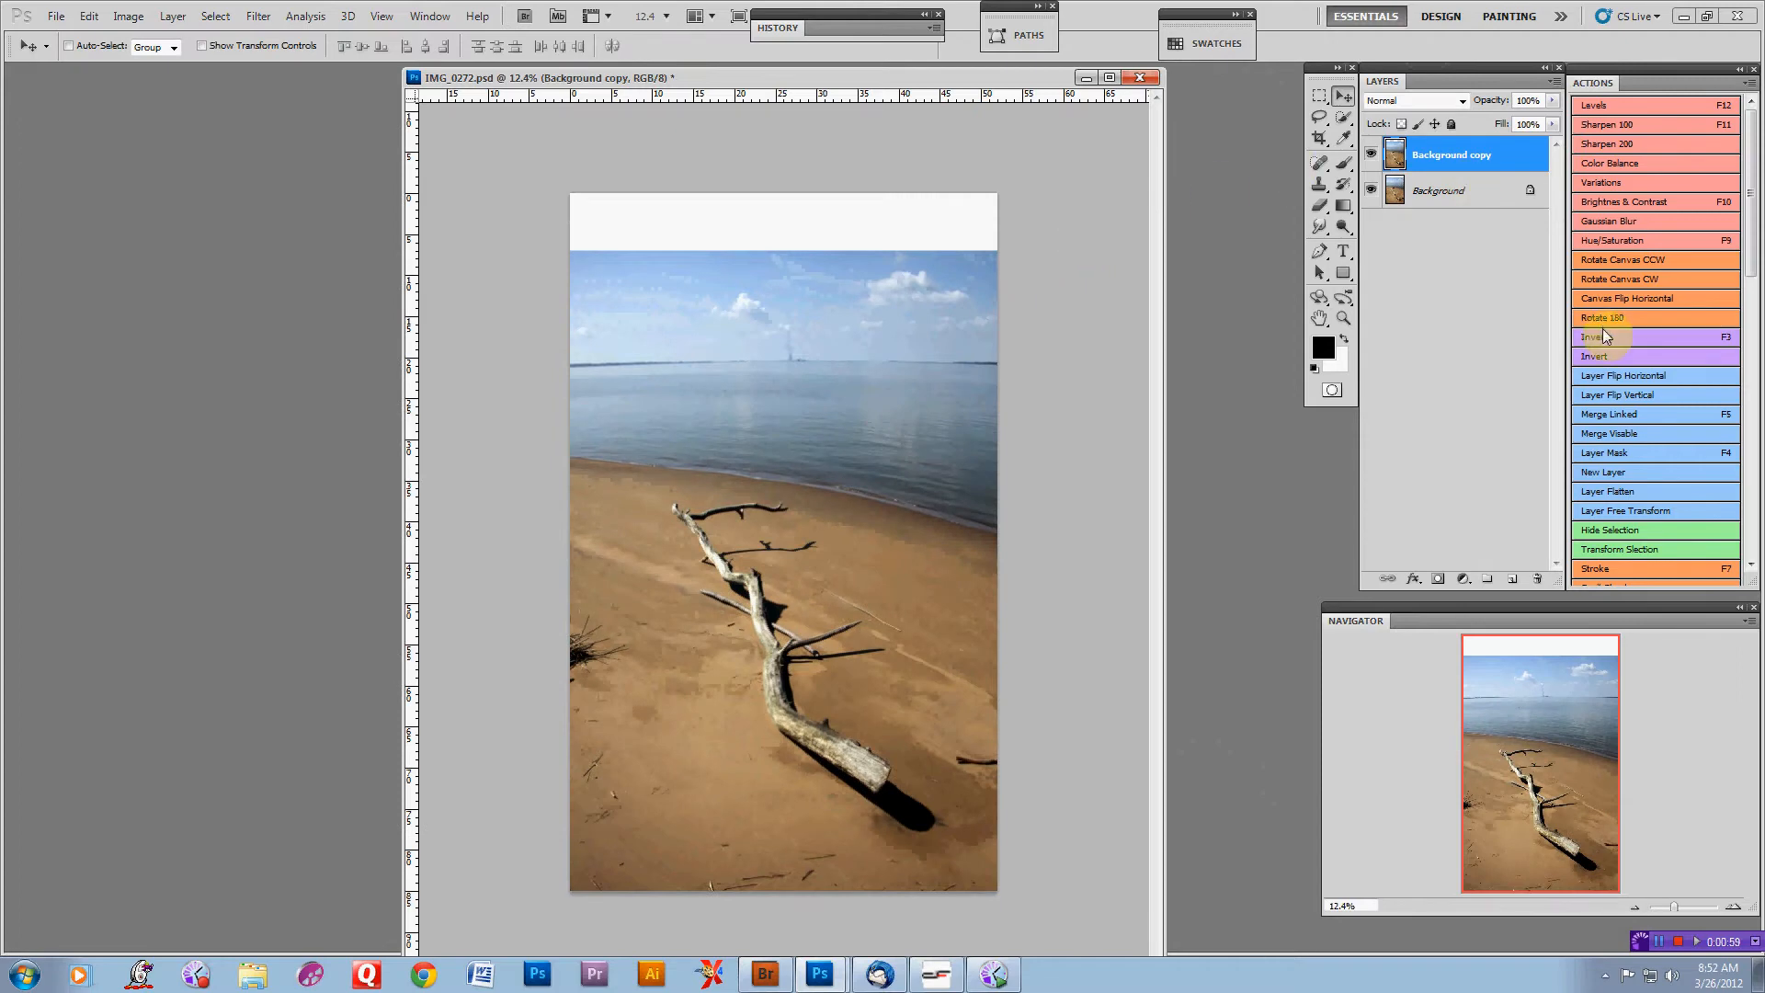
Select the sky band with the Rectangular Marquee and copy it onto a new layer
left_click(1321, 100)
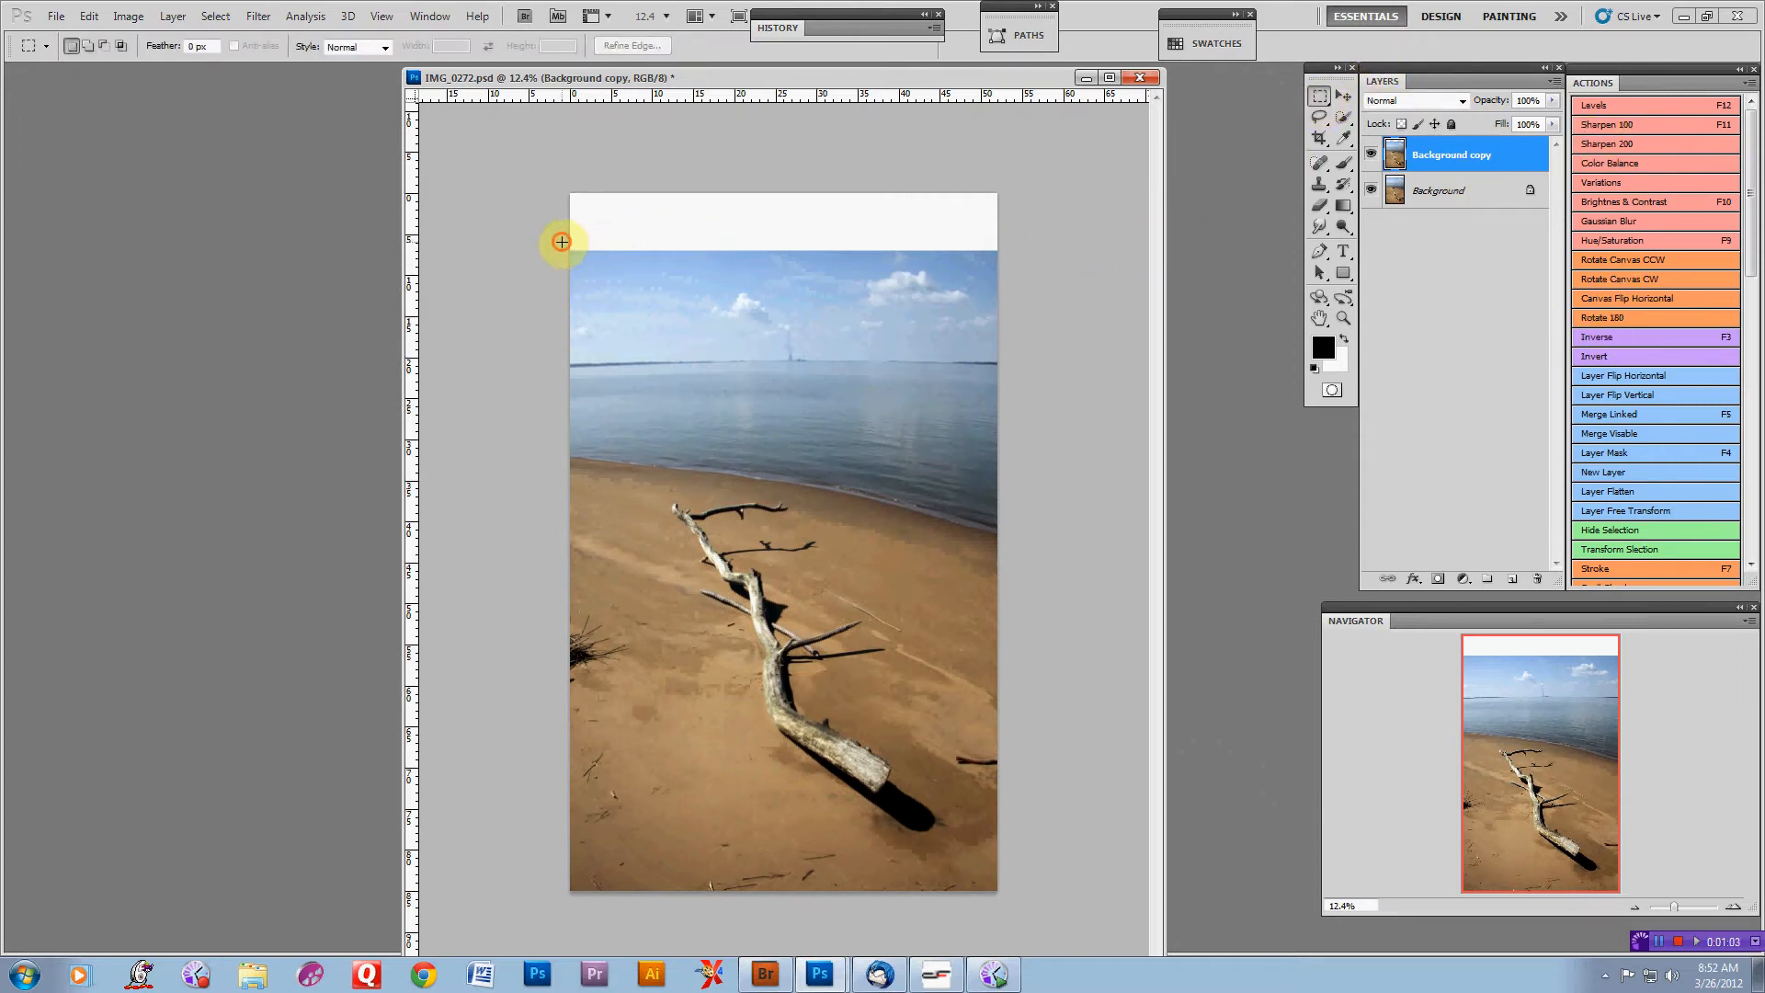
left_click_drag(561, 242, 1051, 370)
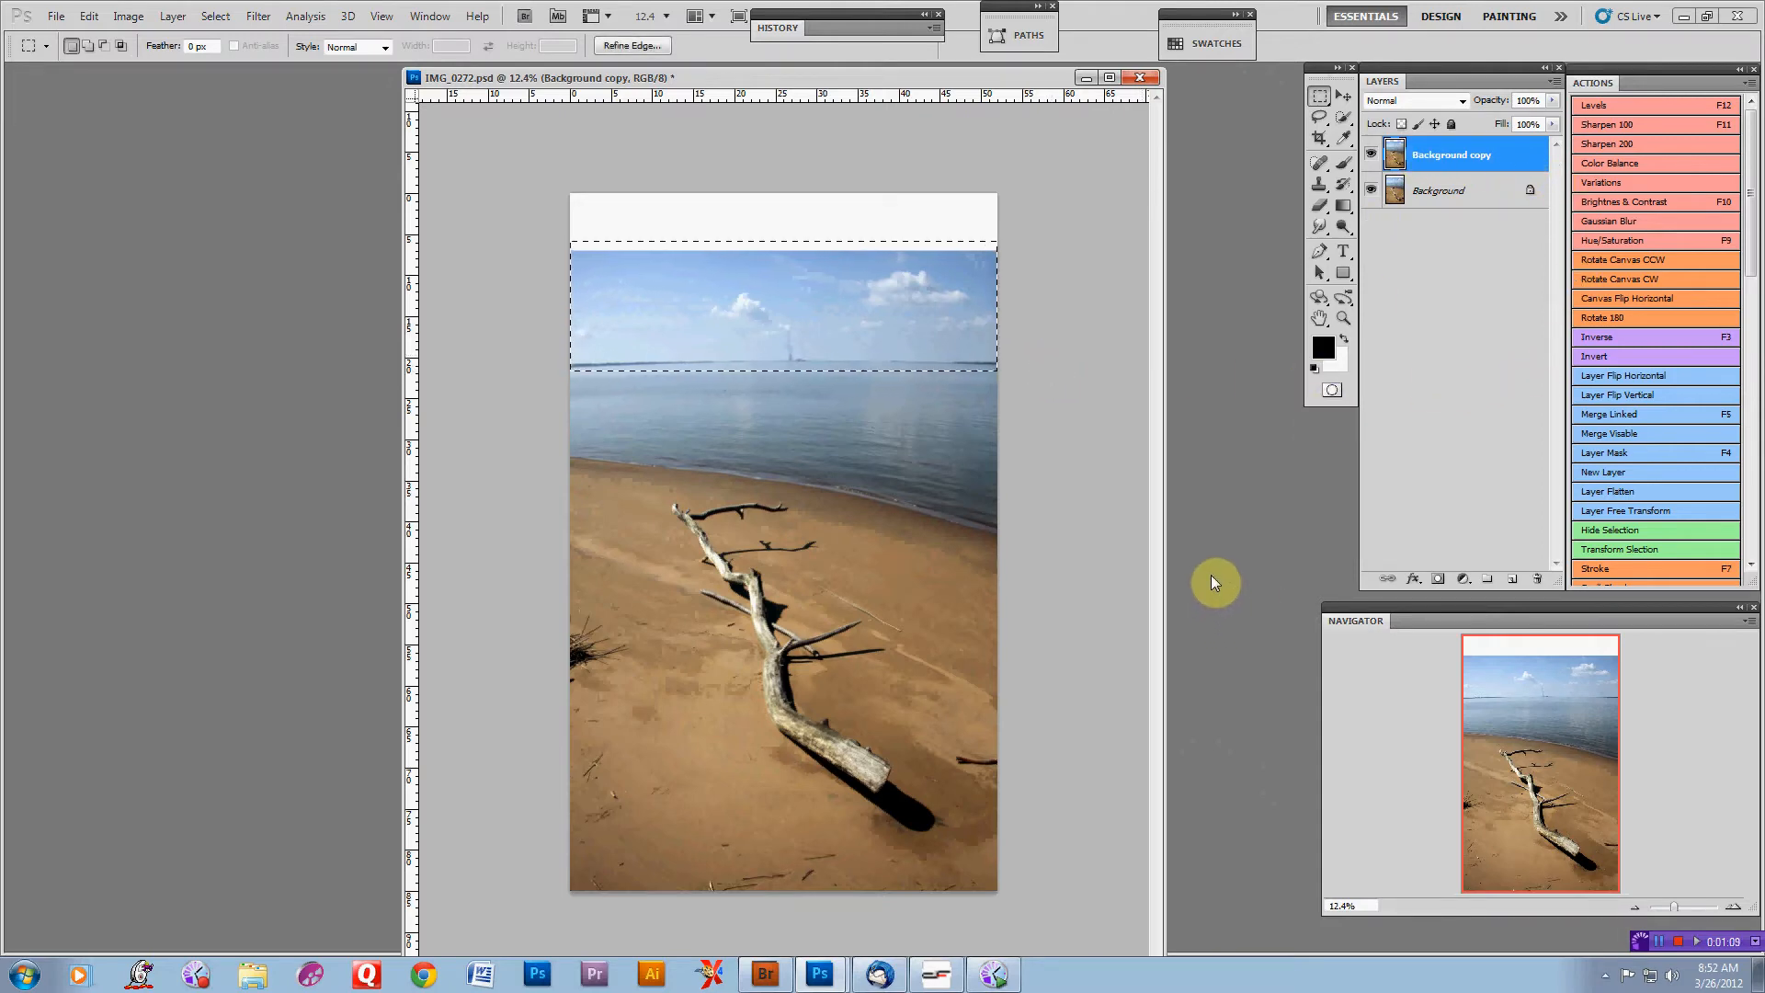
key("ctrl+j")
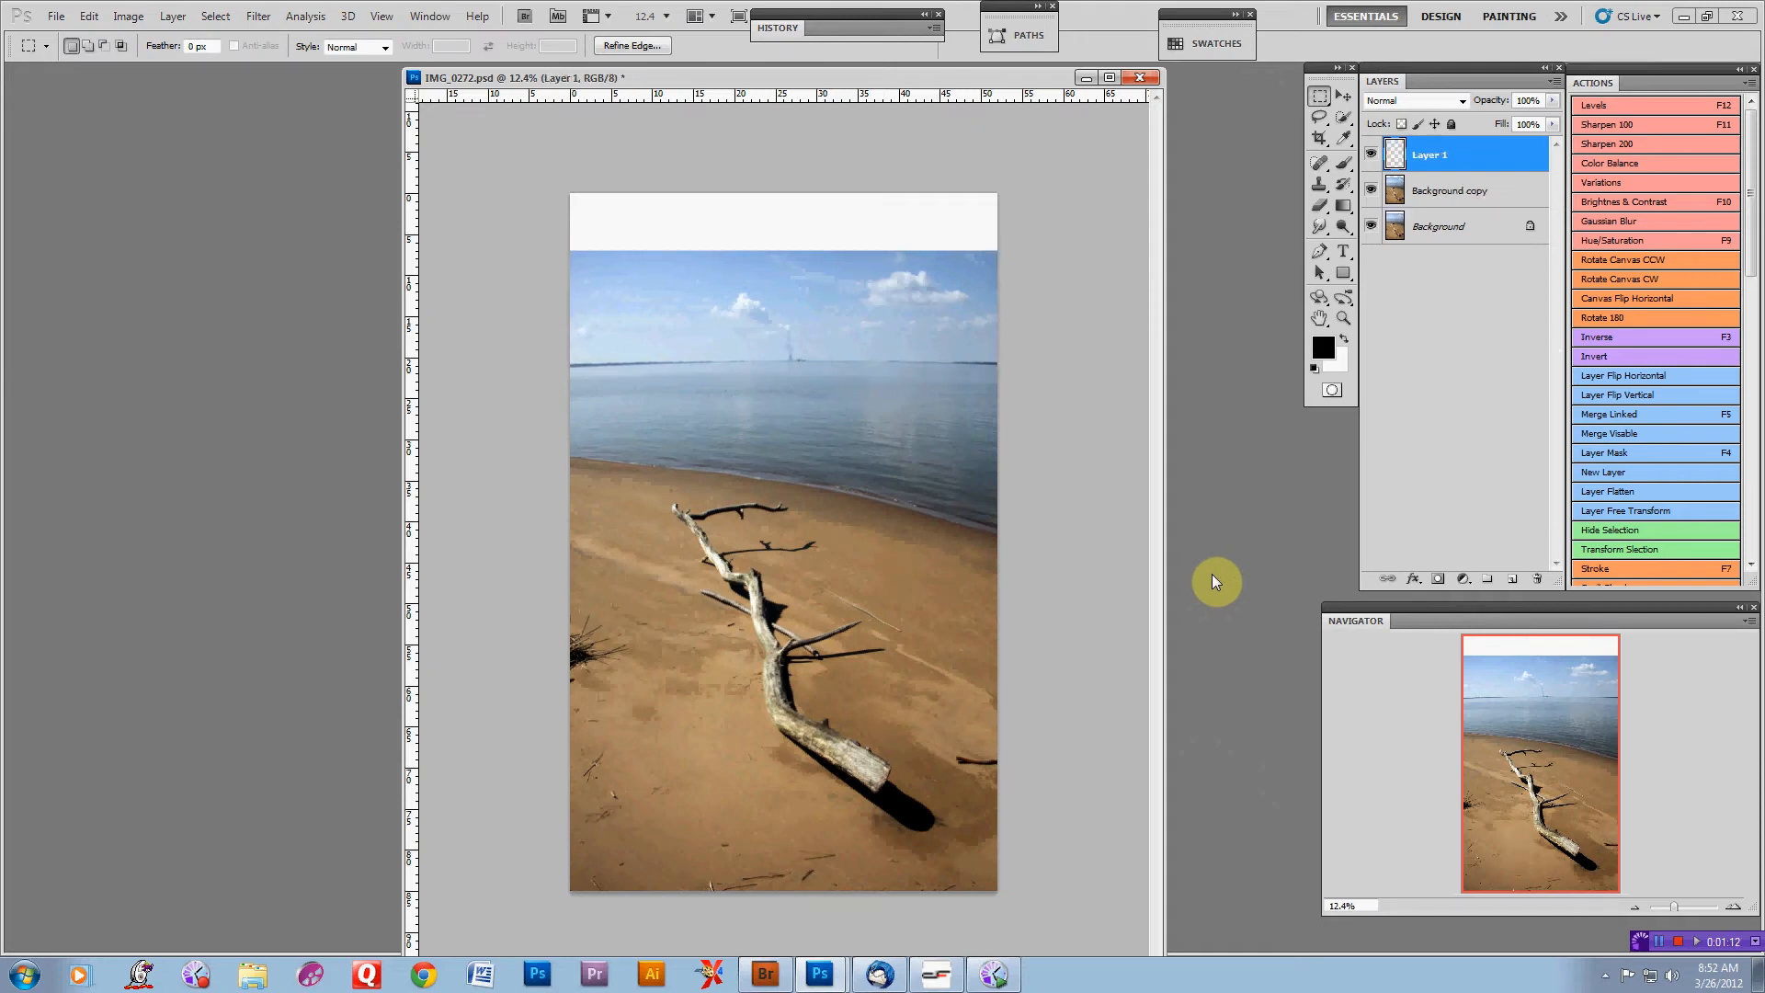
Free-transform the copied sky layer to about 156% so it fills the top of the canvas, then nudge it slightly down
left_click(1343, 98)
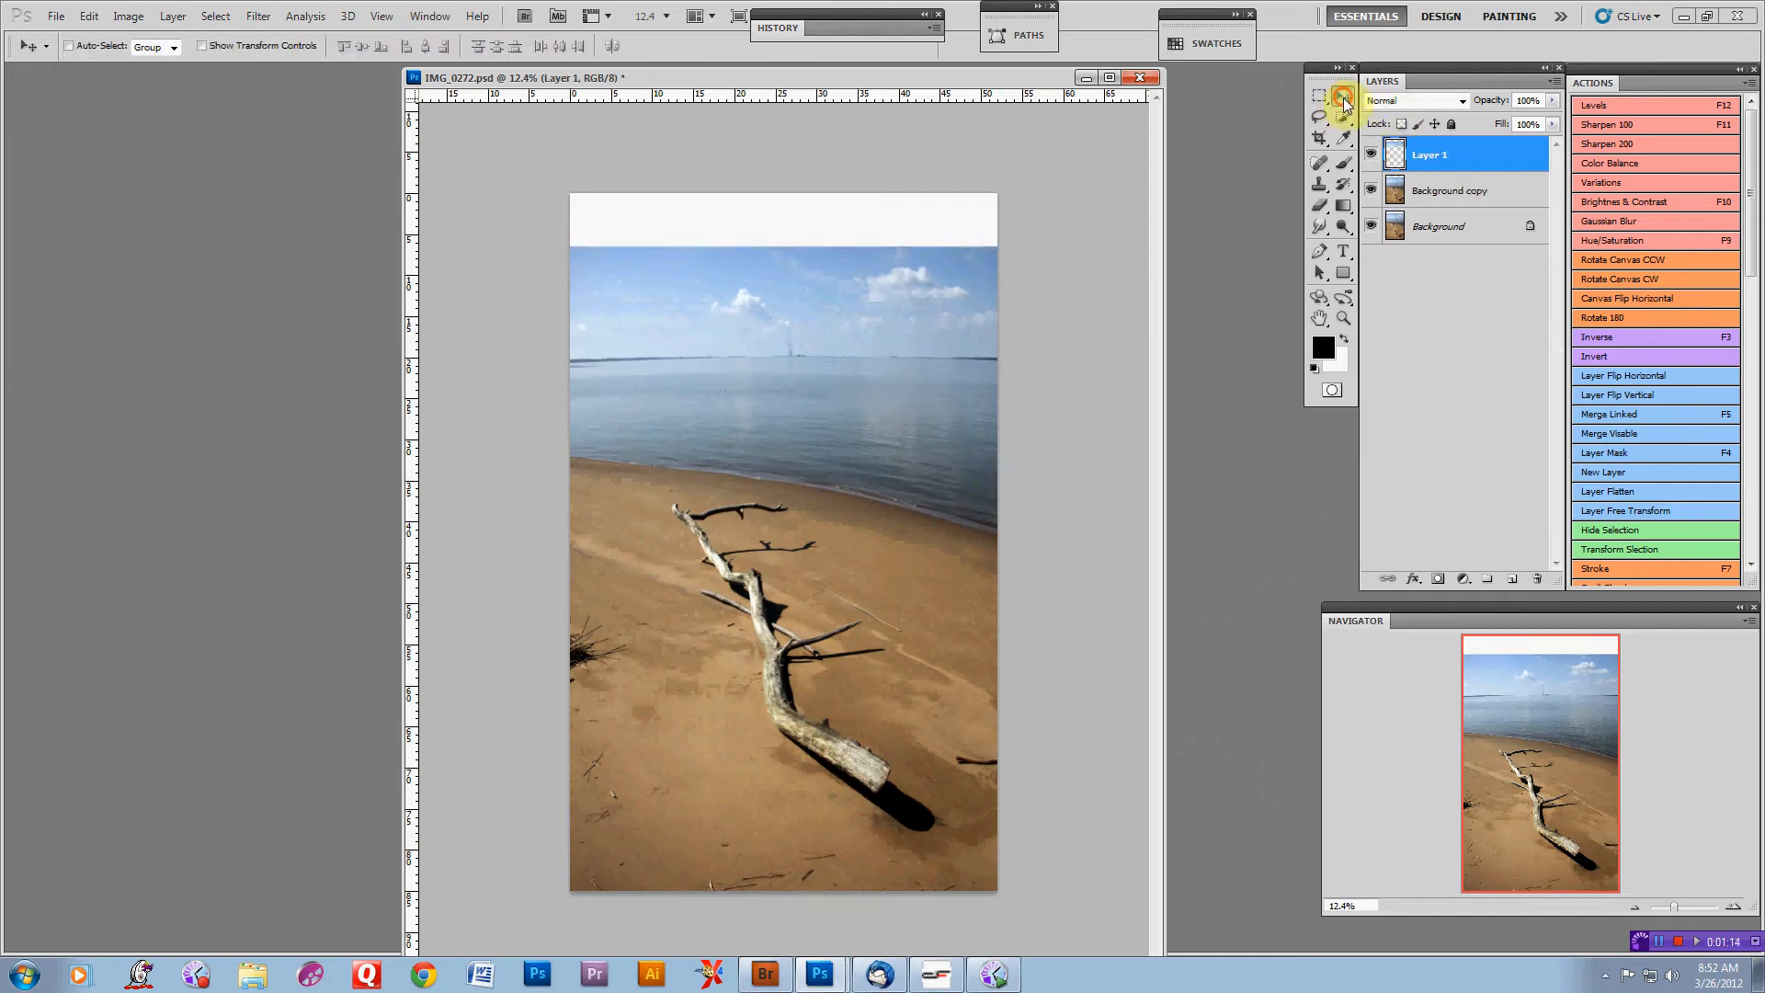
left_click(1653, 512)
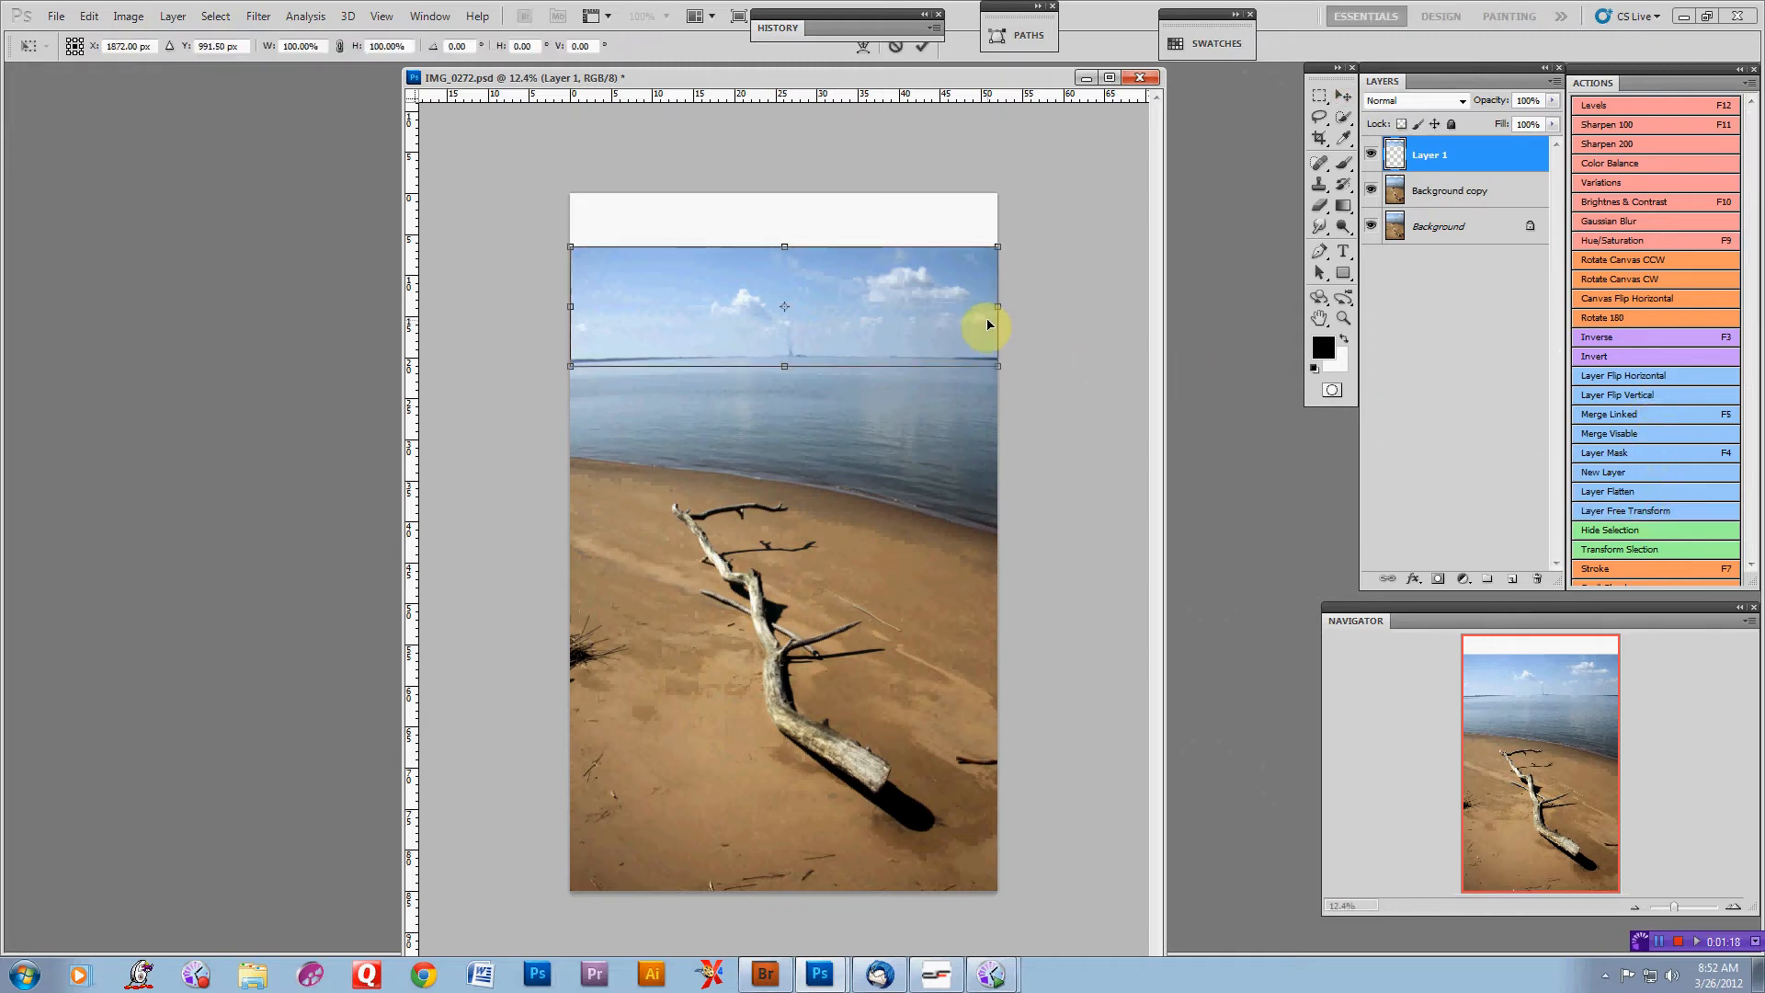
left_click_drag(1009, 244, 1132, 150)
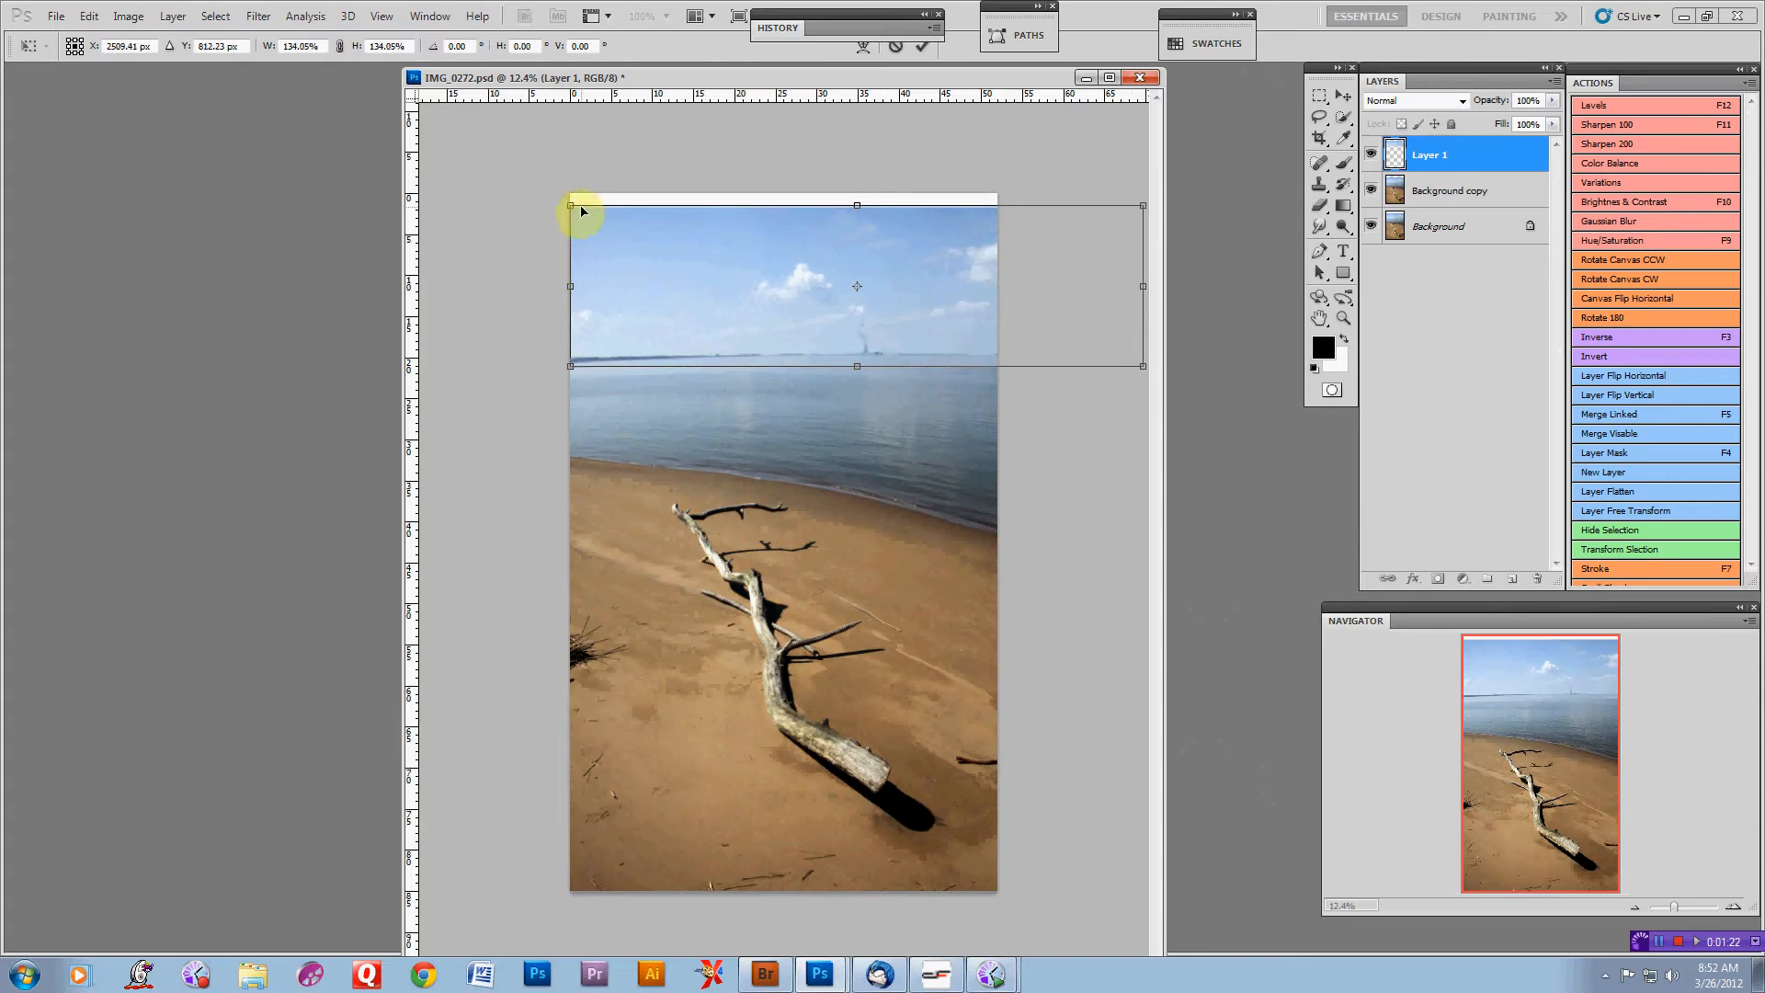
left_click_drag(571, 205, 470, 191)
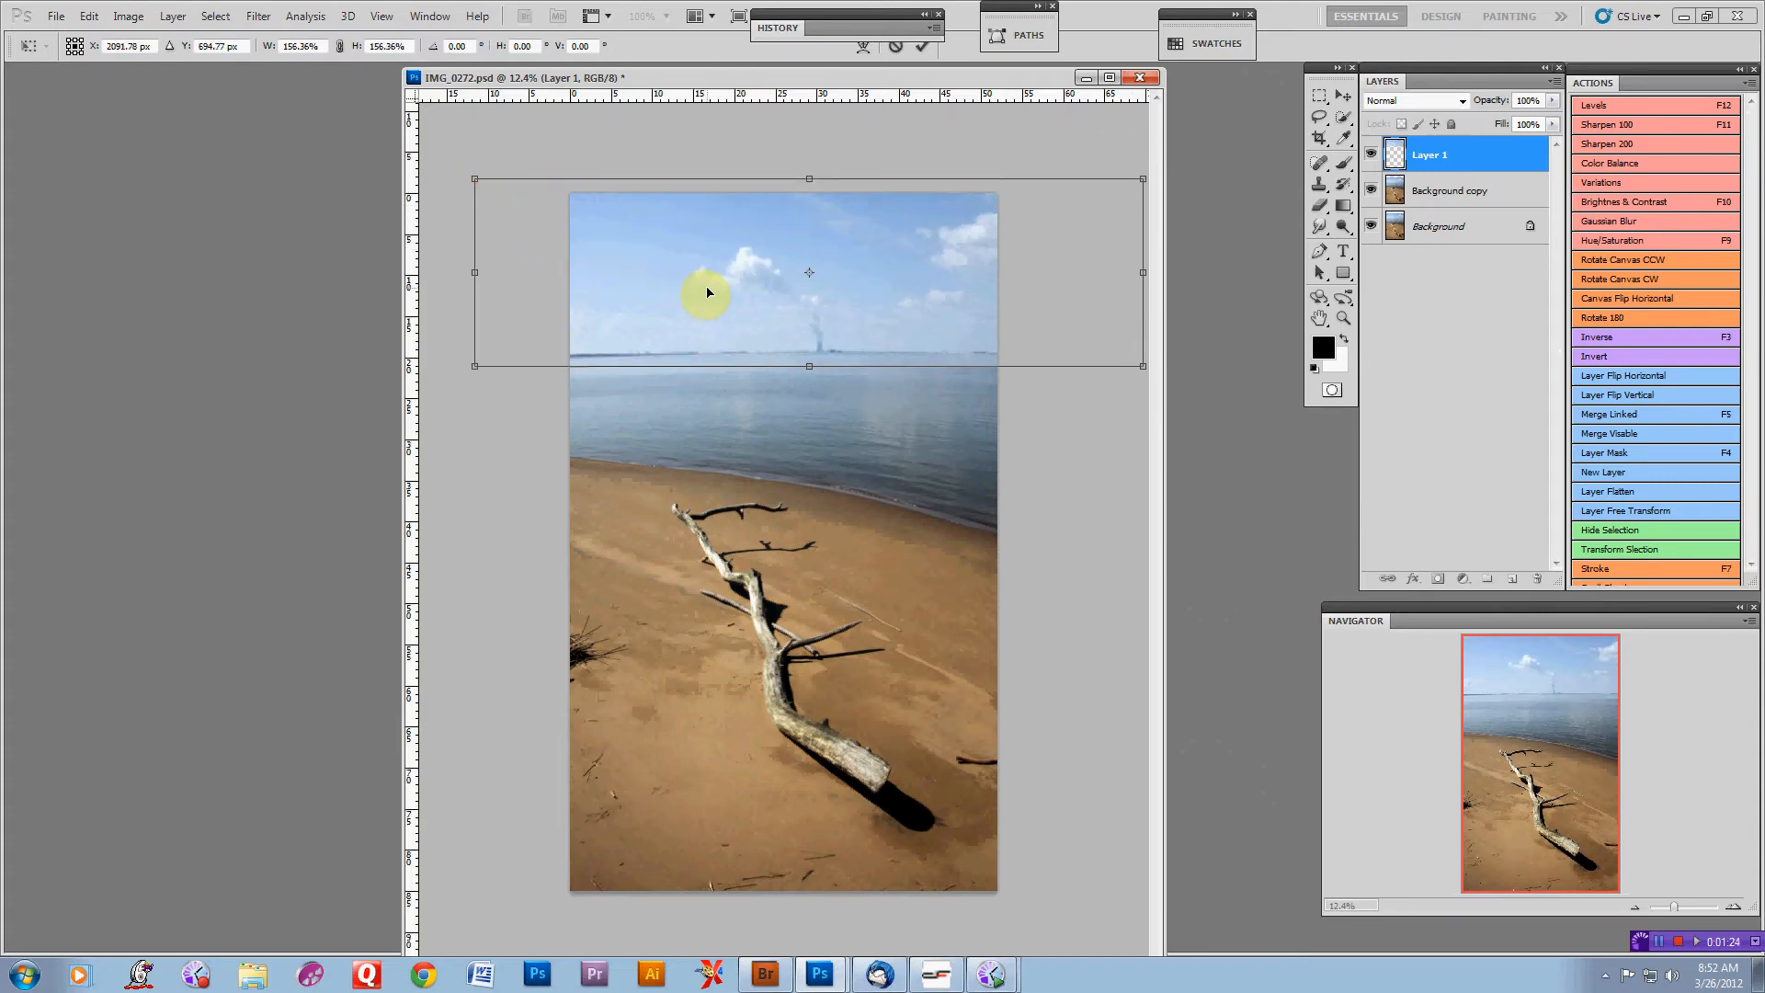
key("Return")
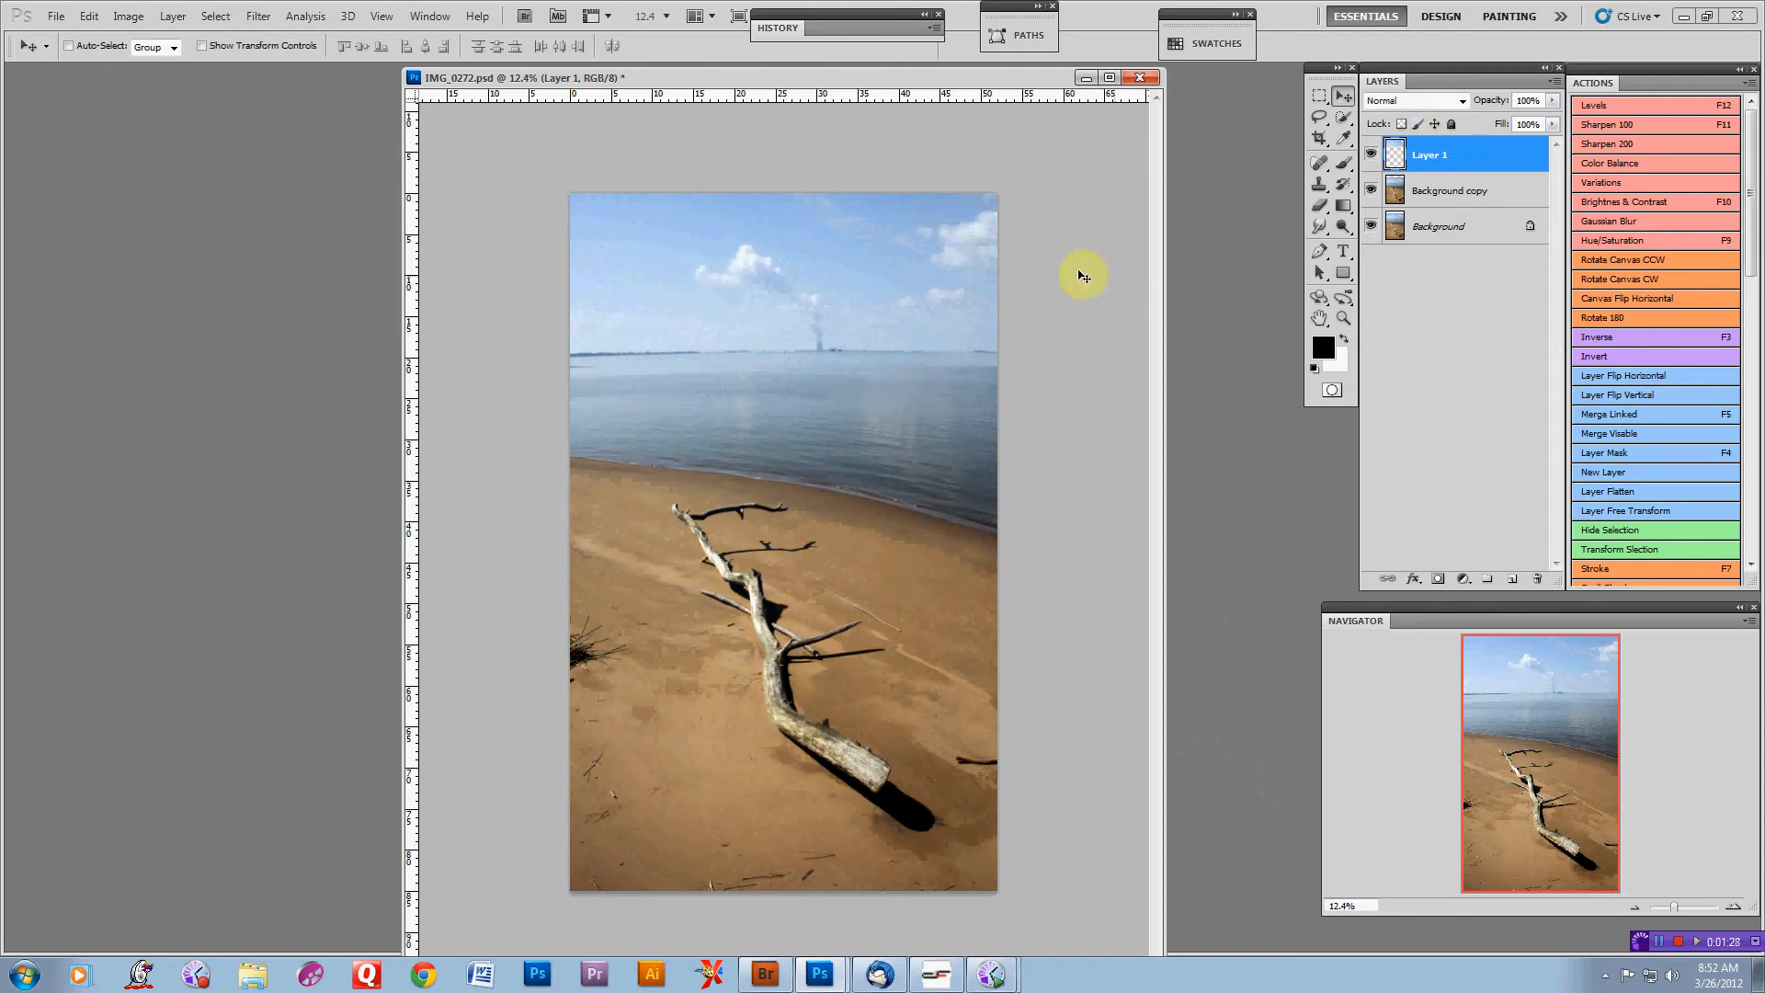
left_click_drag(938, 273, 939, 284)
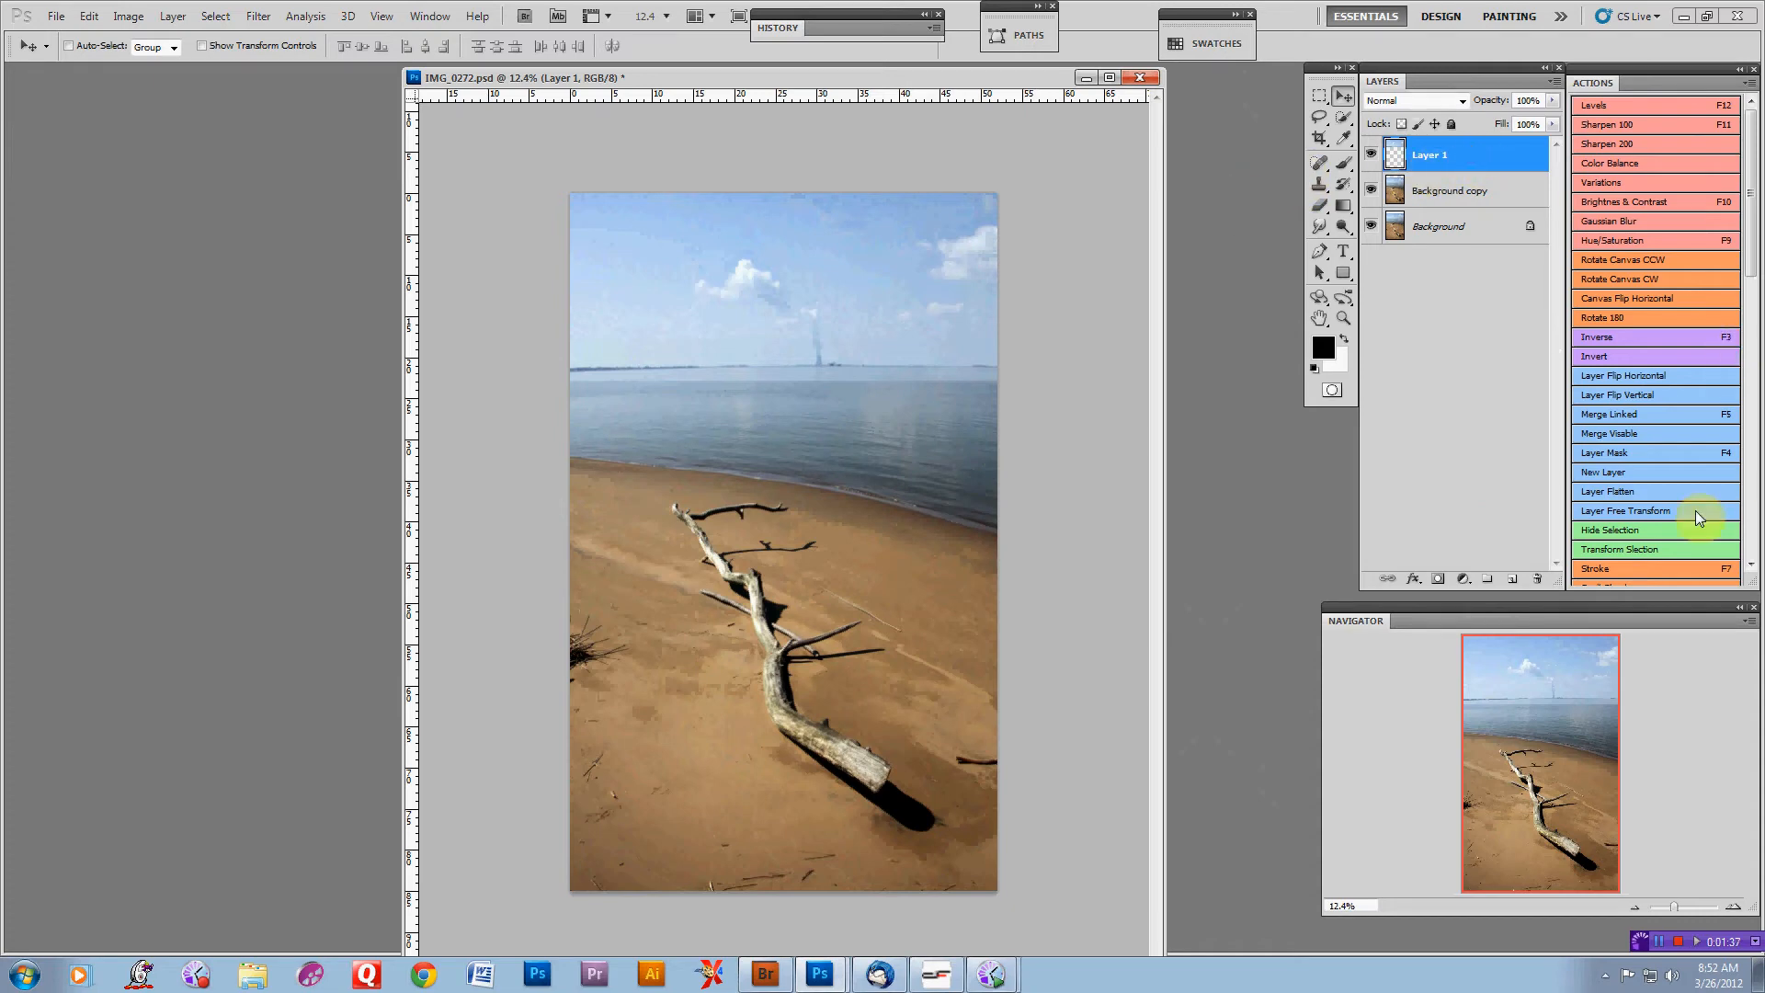
Add a layer mask to the sky layer and paint black along the horizon to blend it in
left_click(1642, 460)
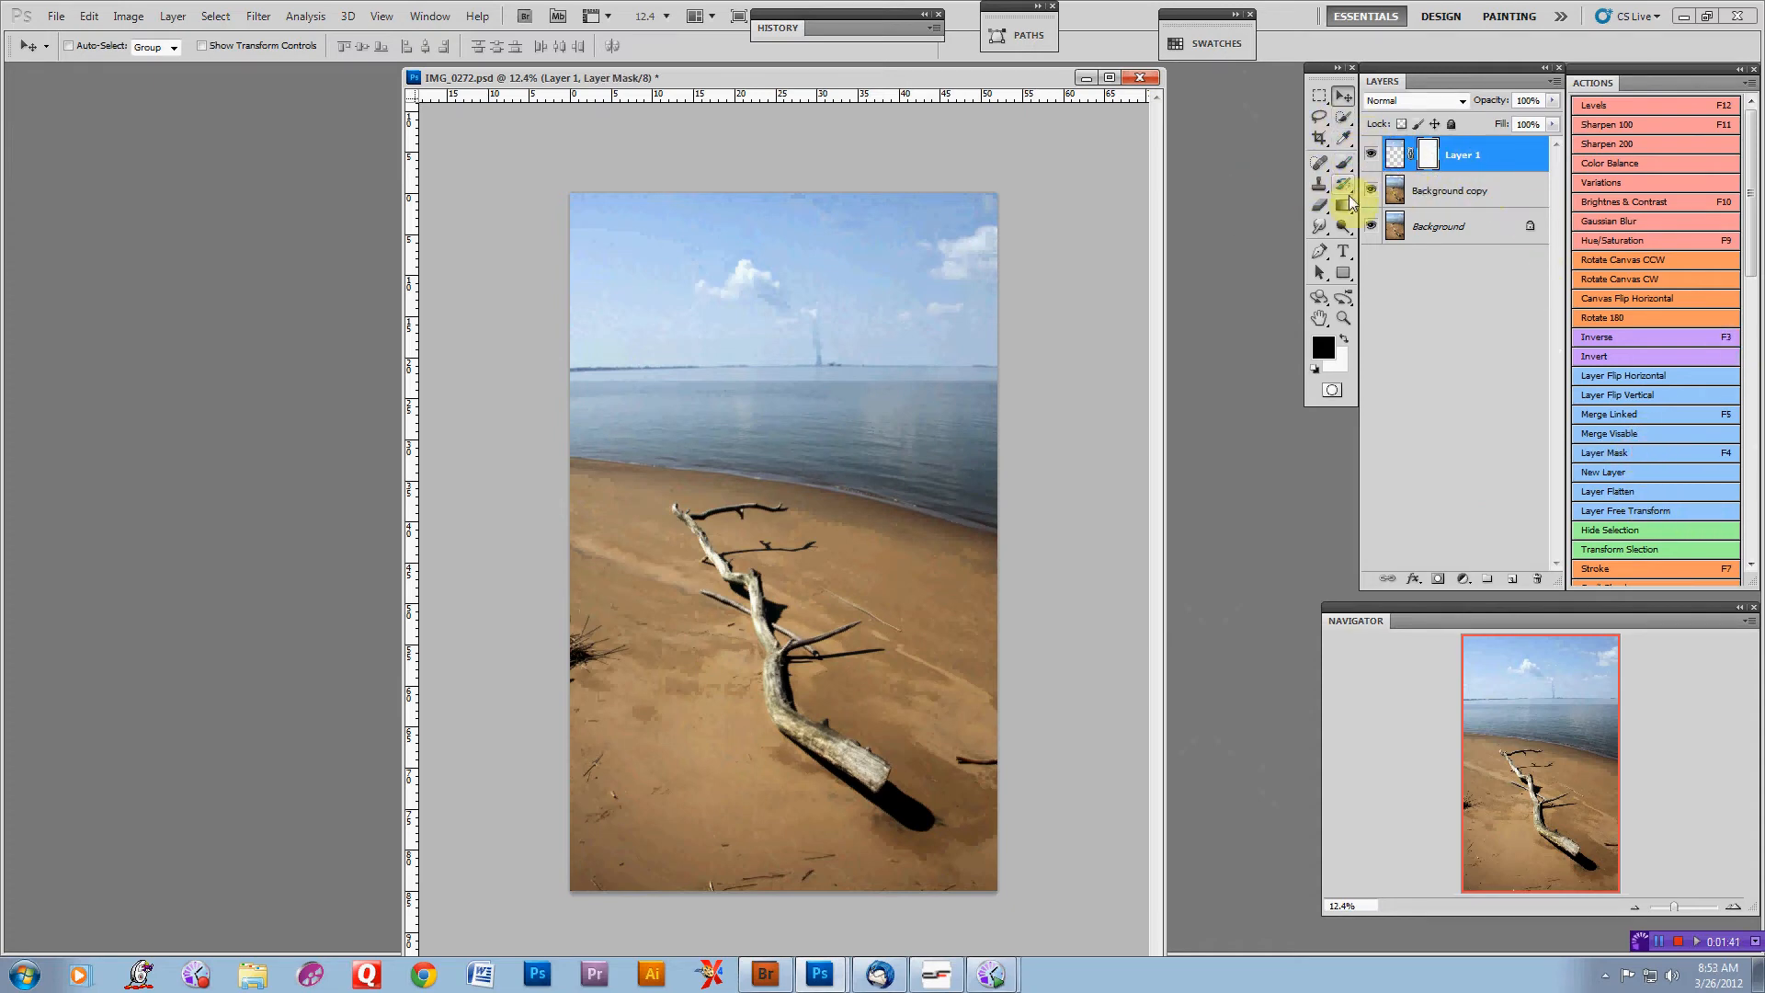
left_click(1345, 164)
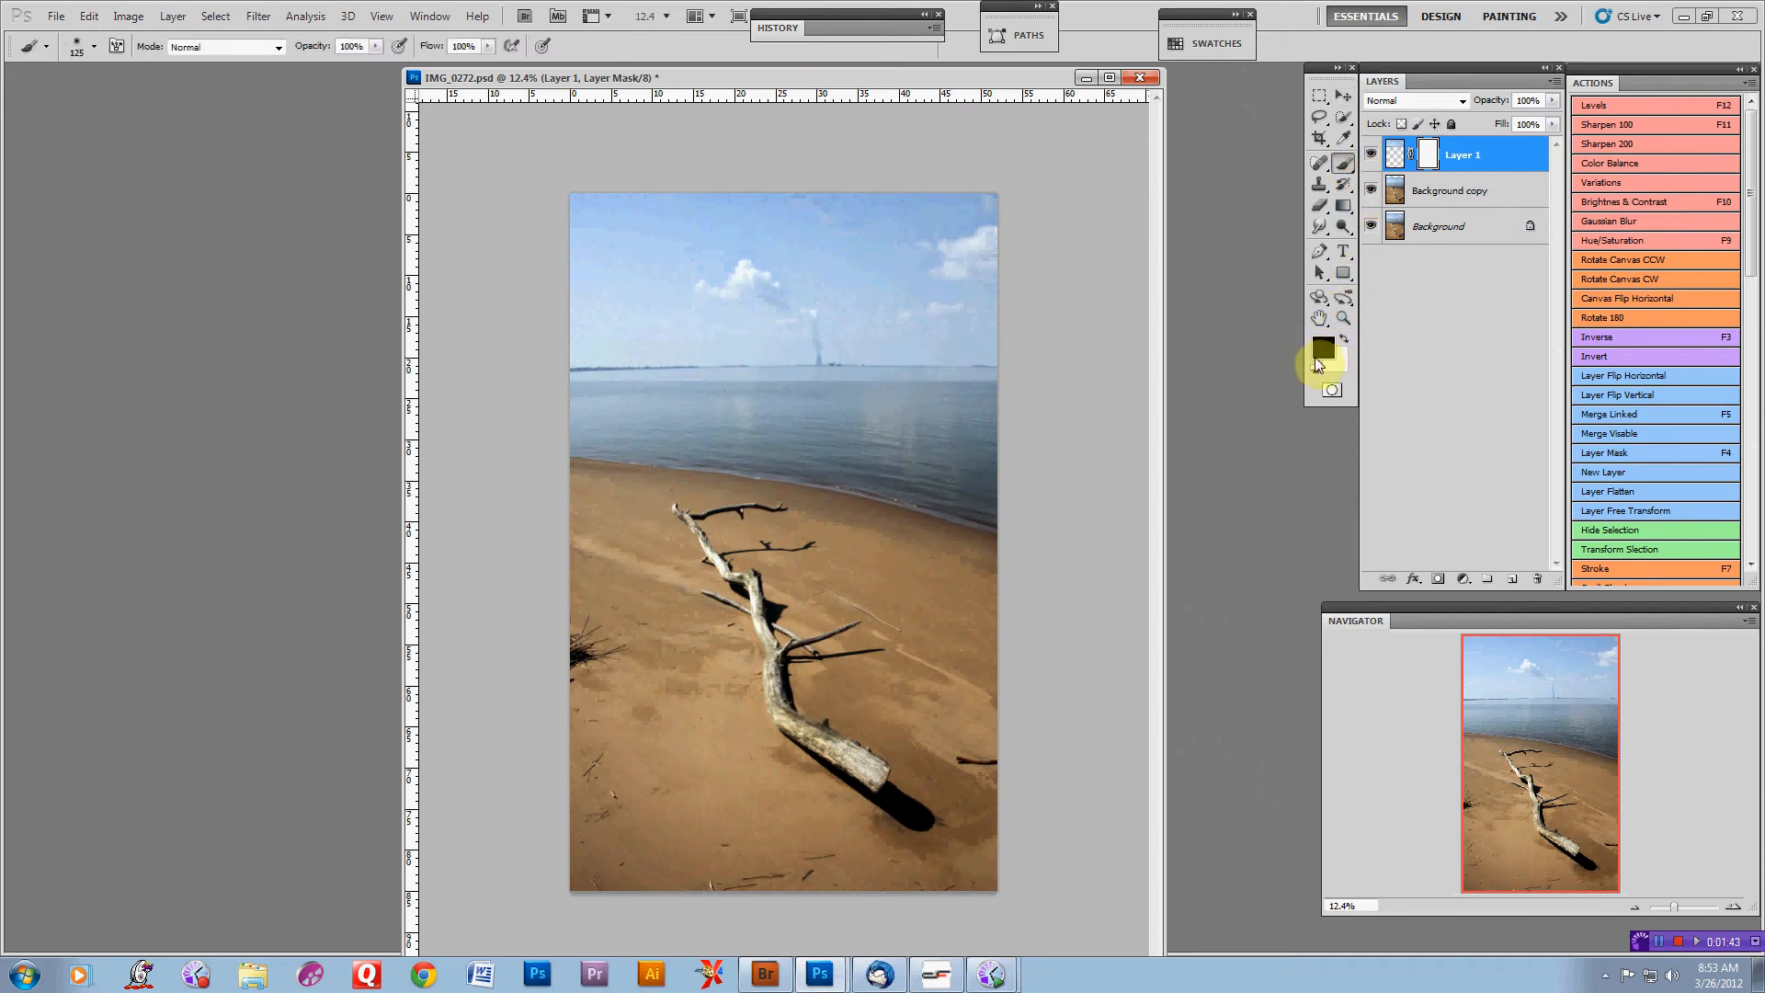
key("d")
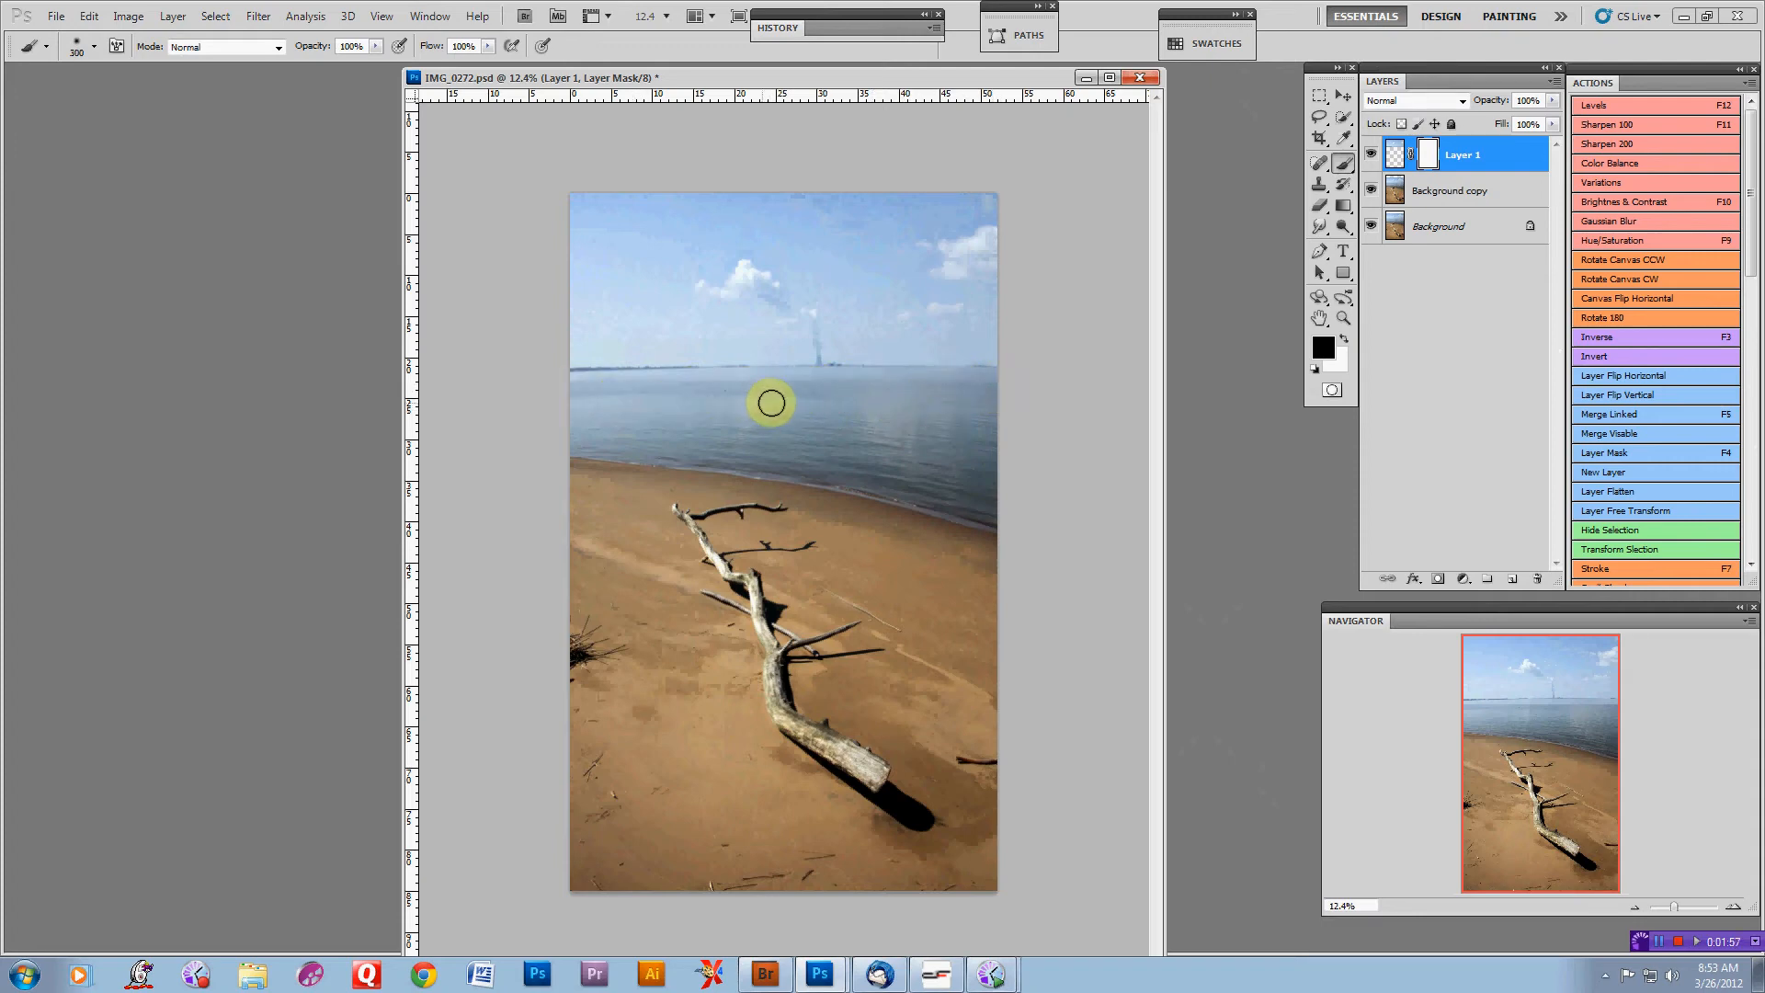
mouse_move(771, 403)
left_mouse_down()
mouse_move(831, 393)
mouse_move(741, 392)
mouse_move(893, 407)
left_mouse_up()
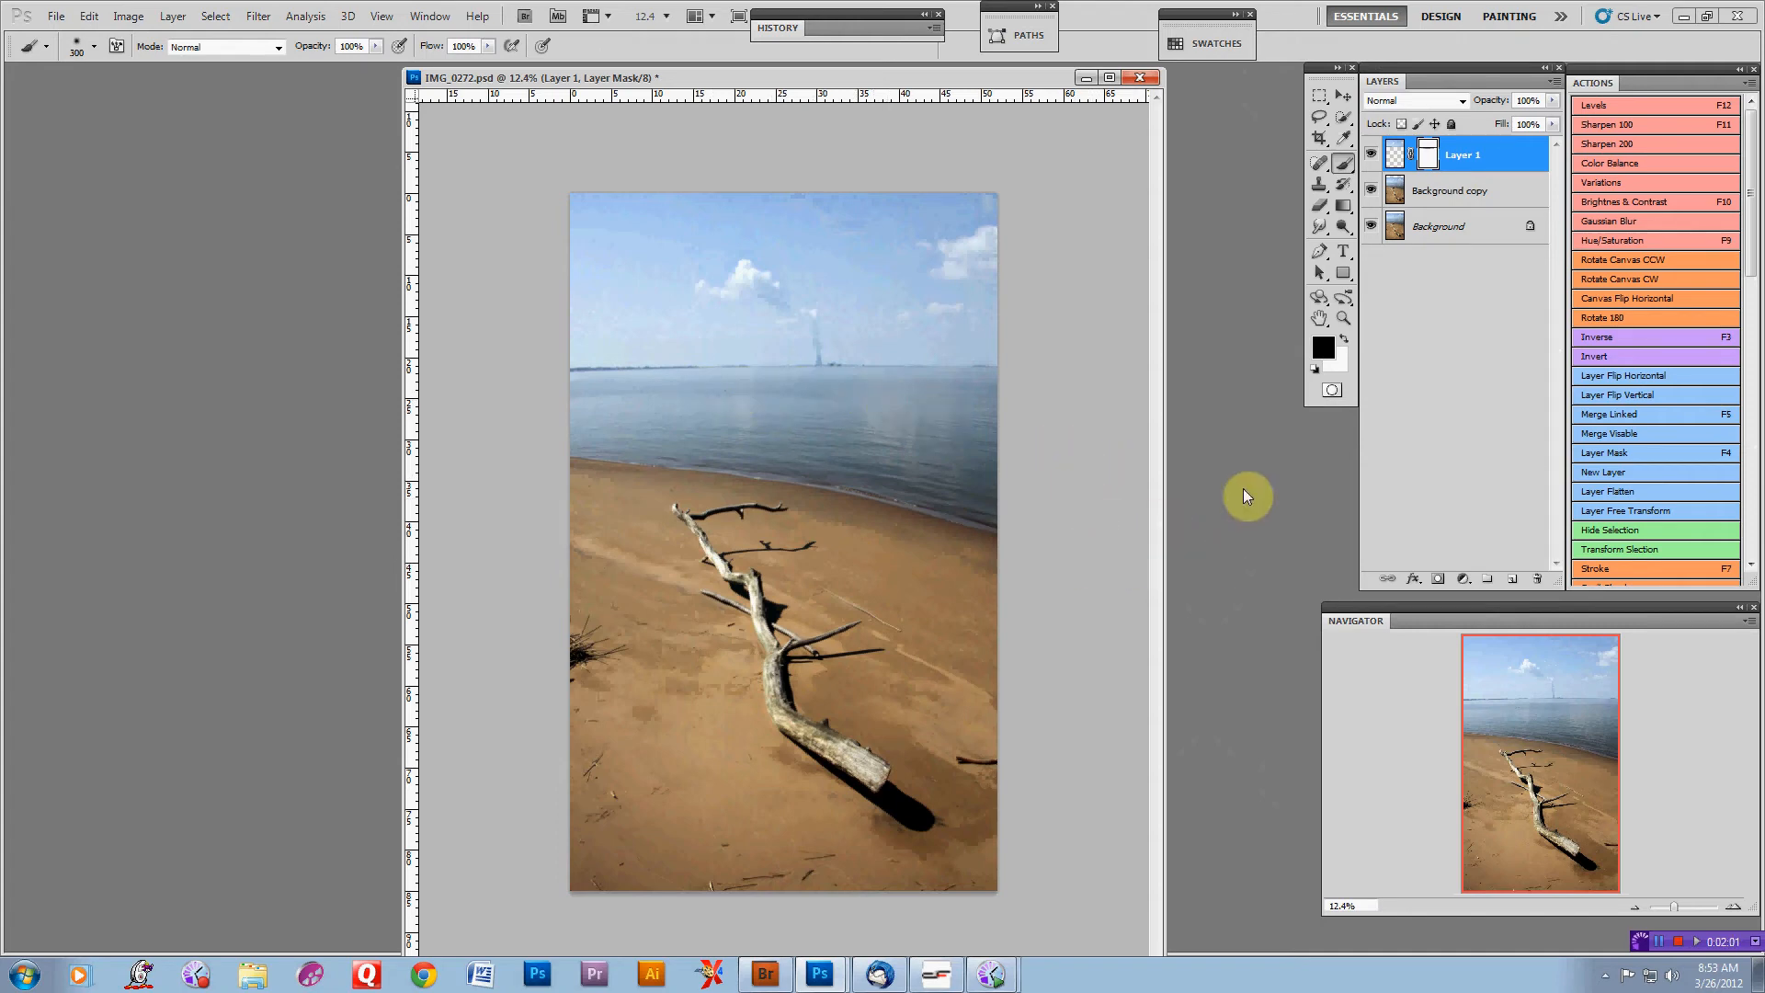
Apply a Levels adjustment to the sky layer, dragging the shadow input slider inward
left_click(1394, 155)
left_click(1636, 103)
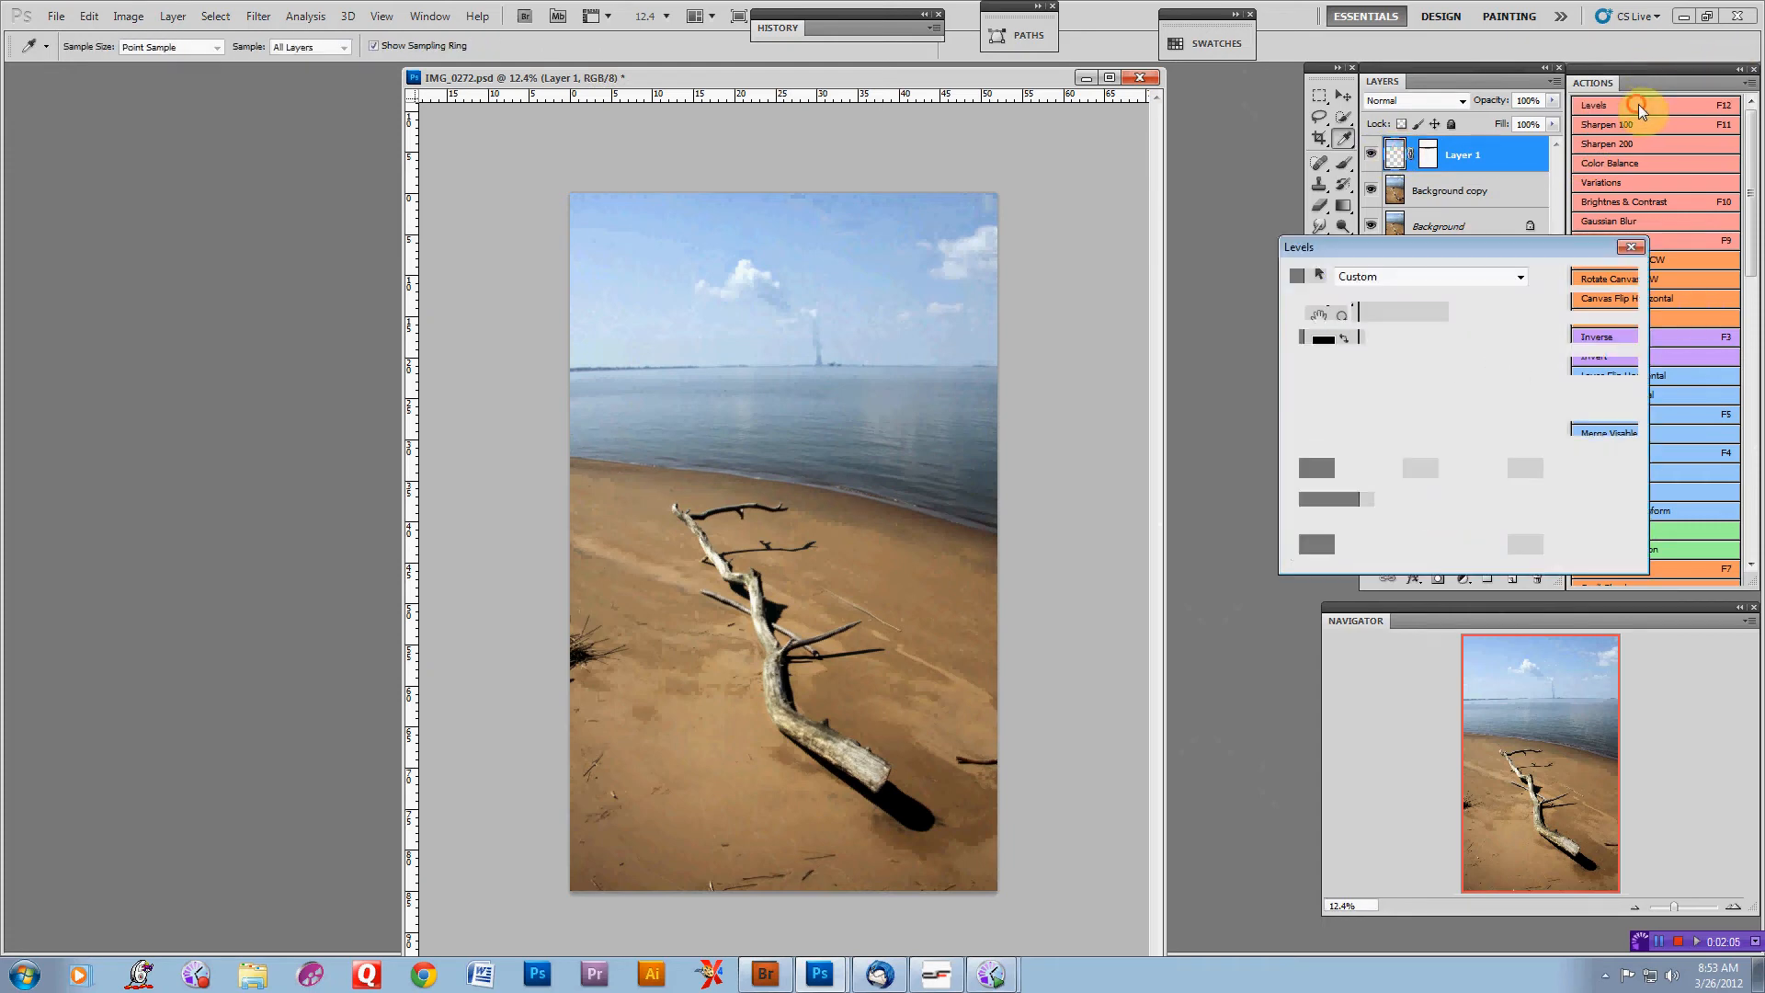
left_click_drag(1309, 448, 1443, 446)
left_click(1604, 275)
key("b")
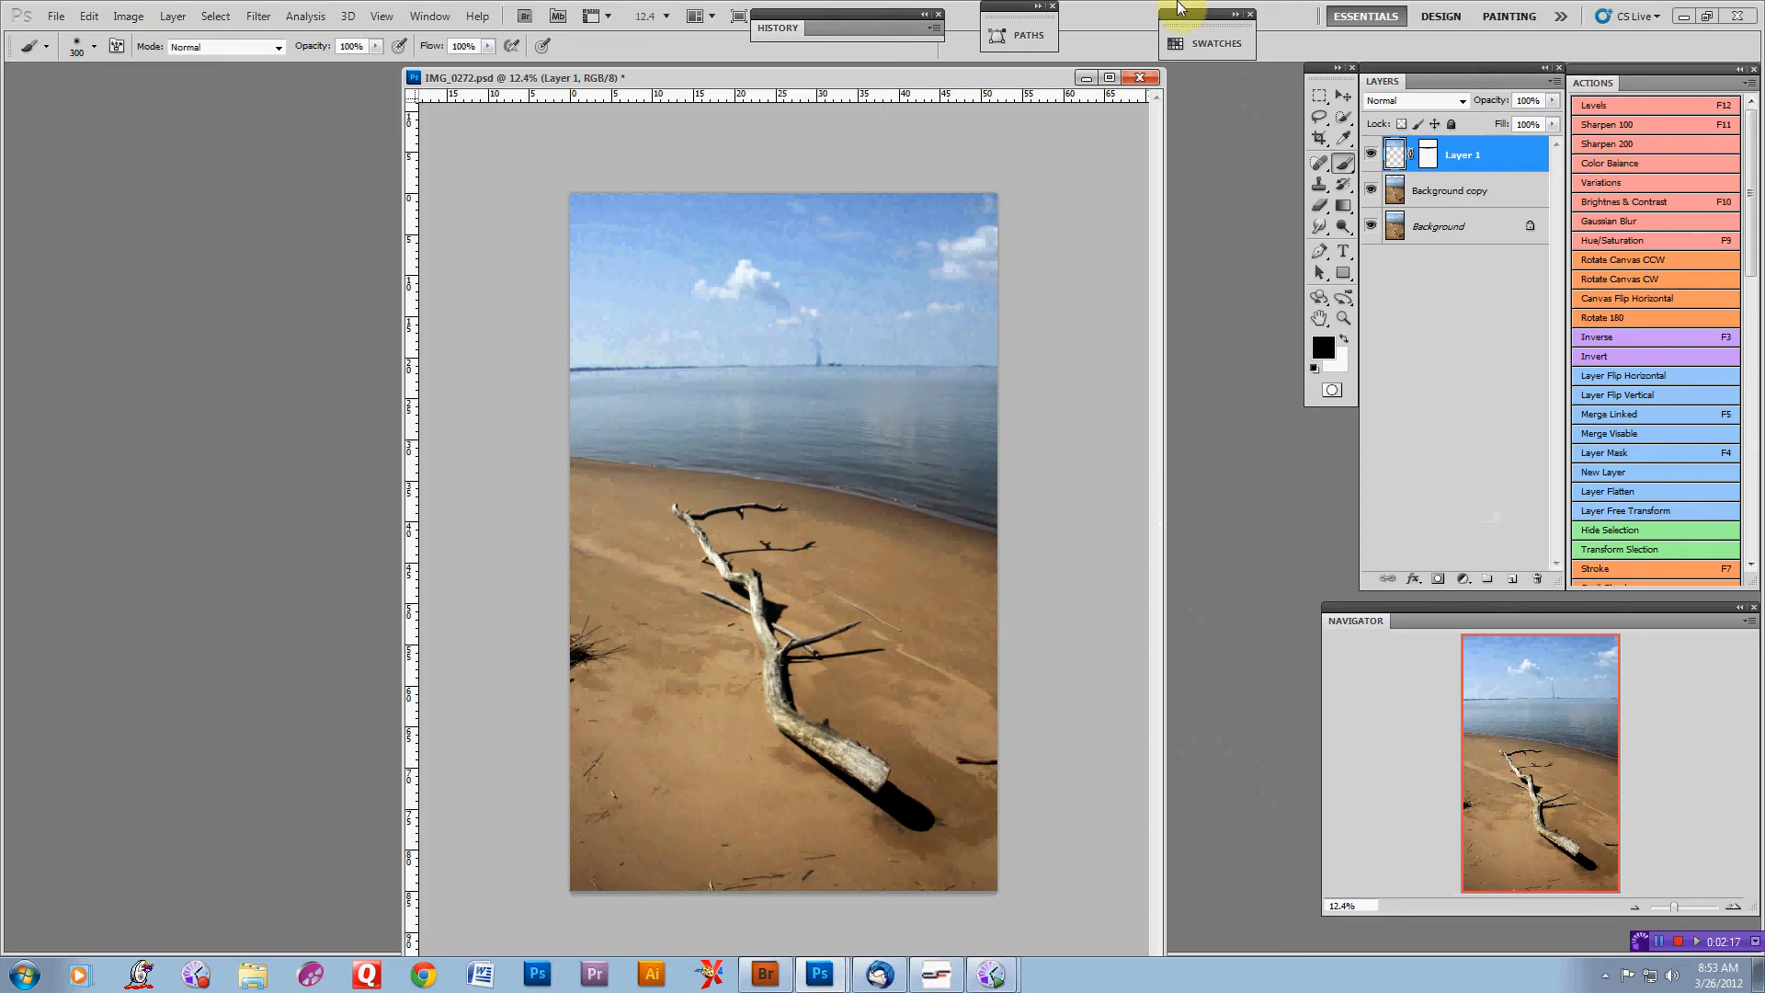
Revert the document to its opening snapshot in the History panel
left_click(792, 25)
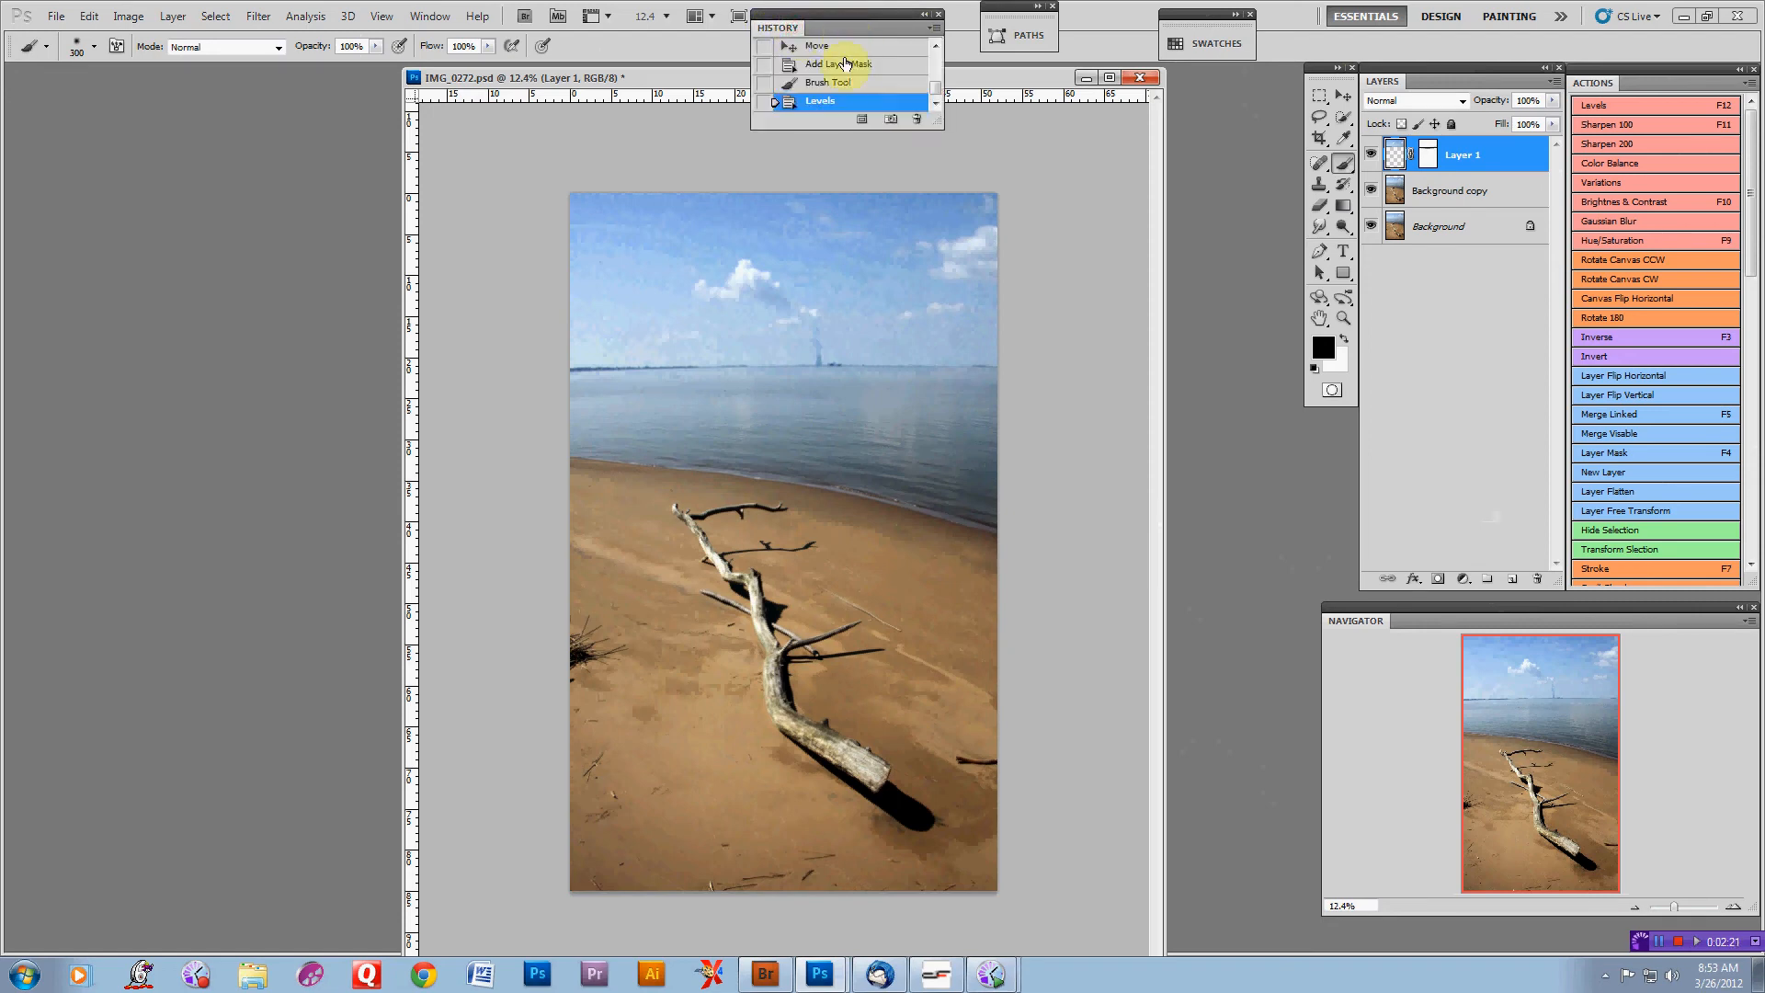
left_click_drag(944, 99, 939, 53)
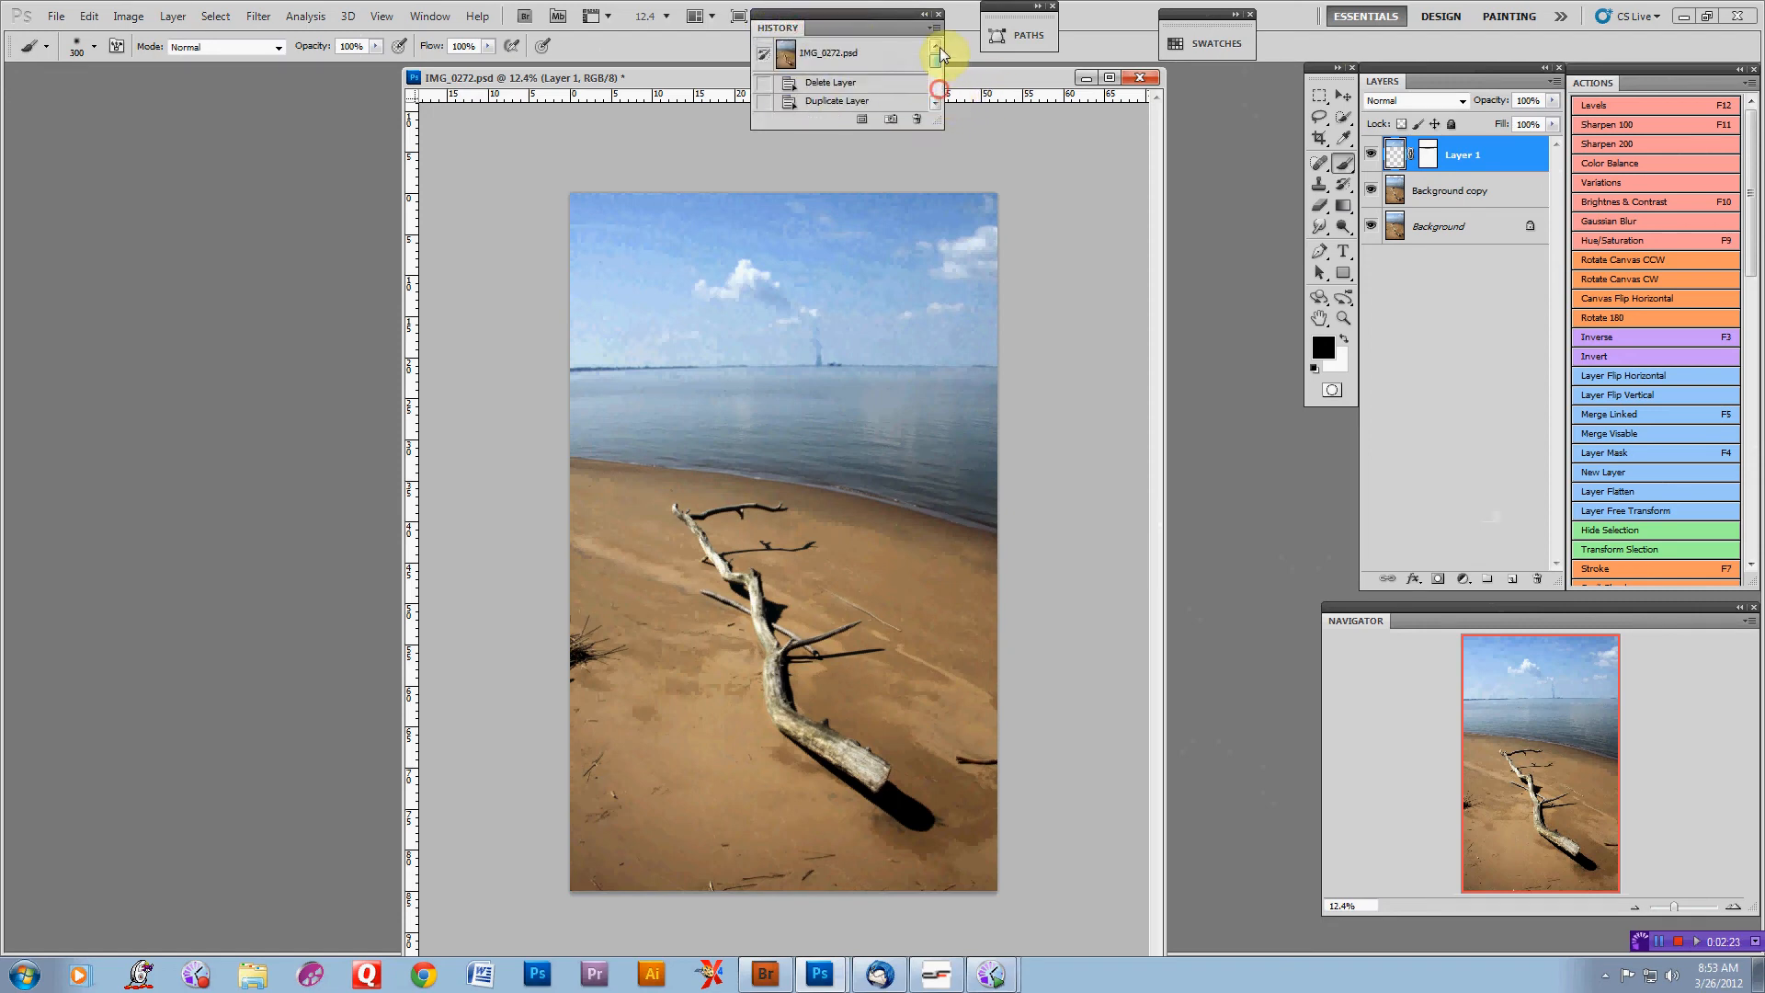
left_click(830, 55)
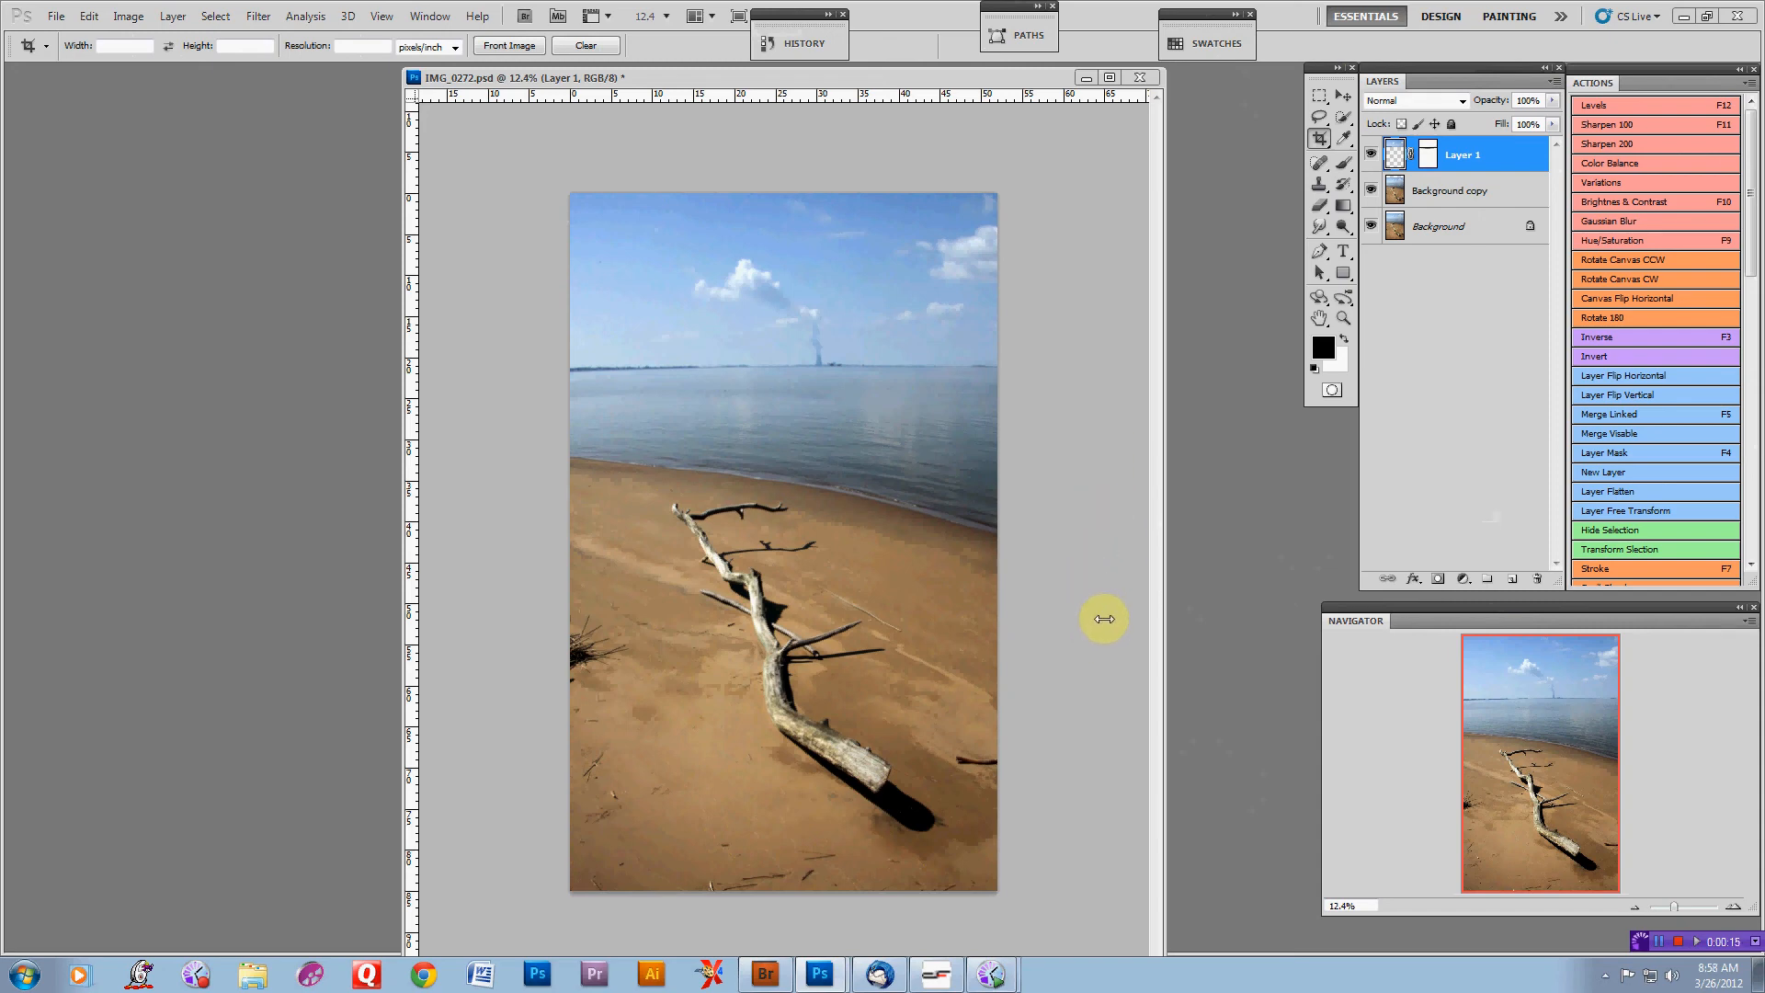
left_click(1448, 193)
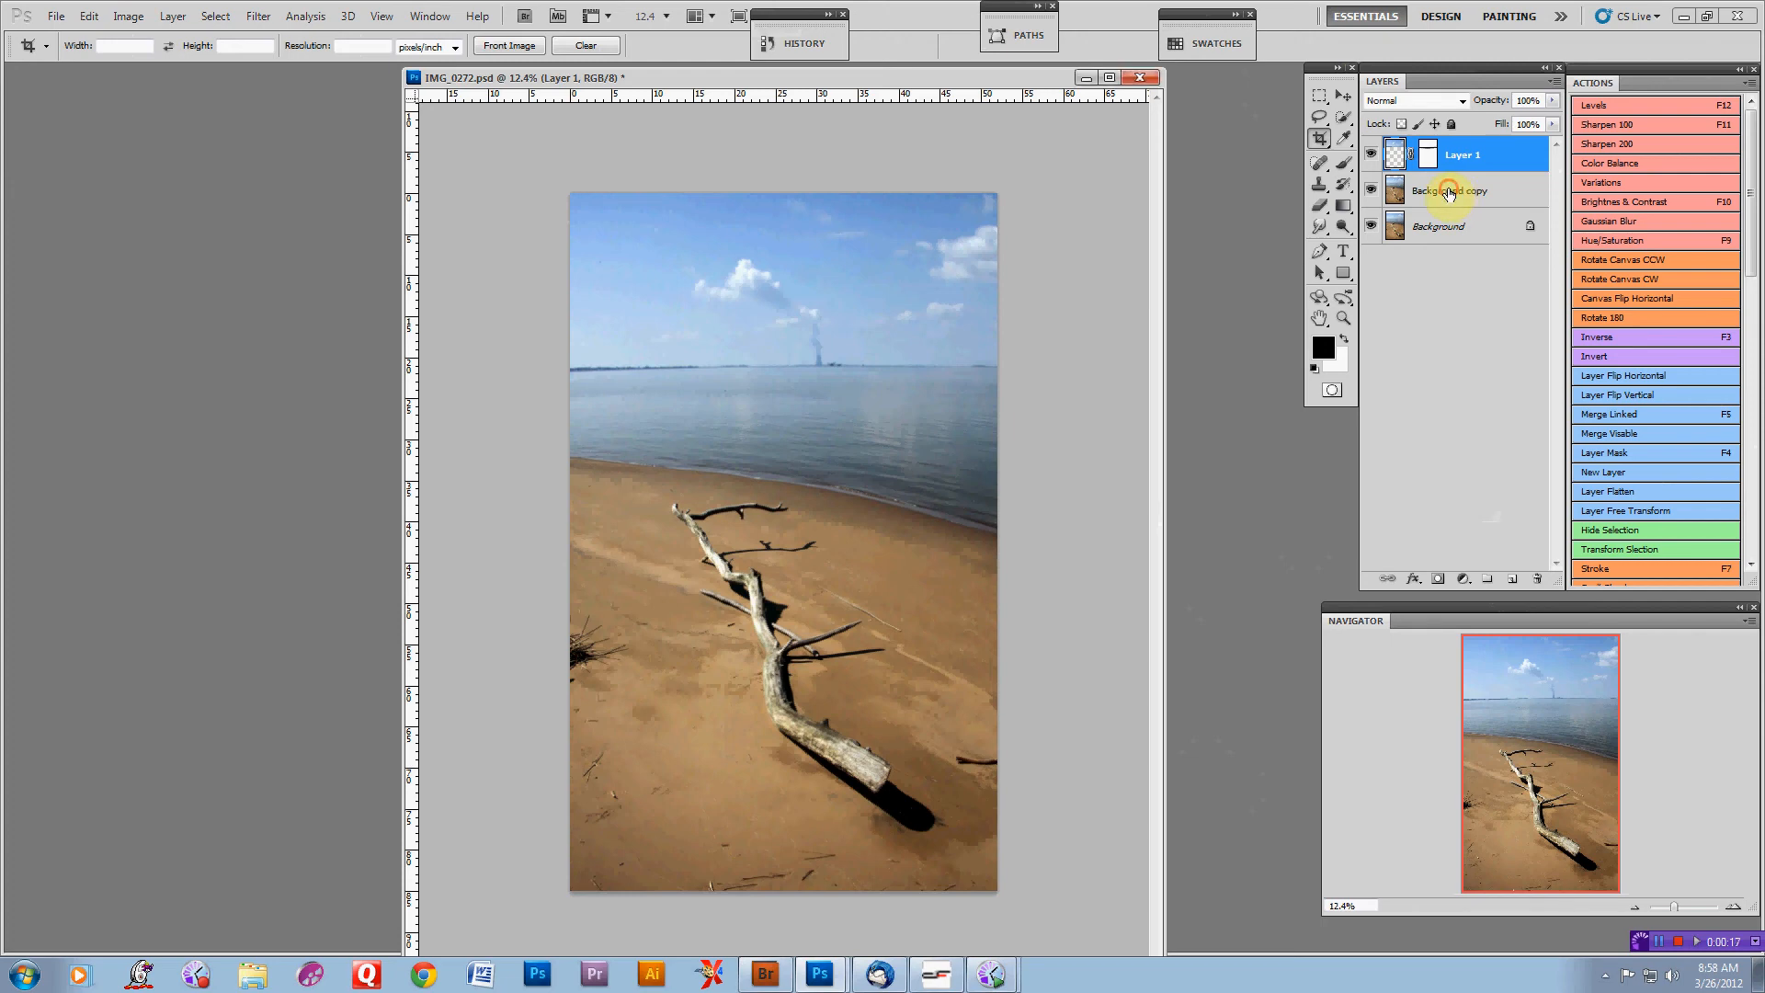
left_click(1625, 510)
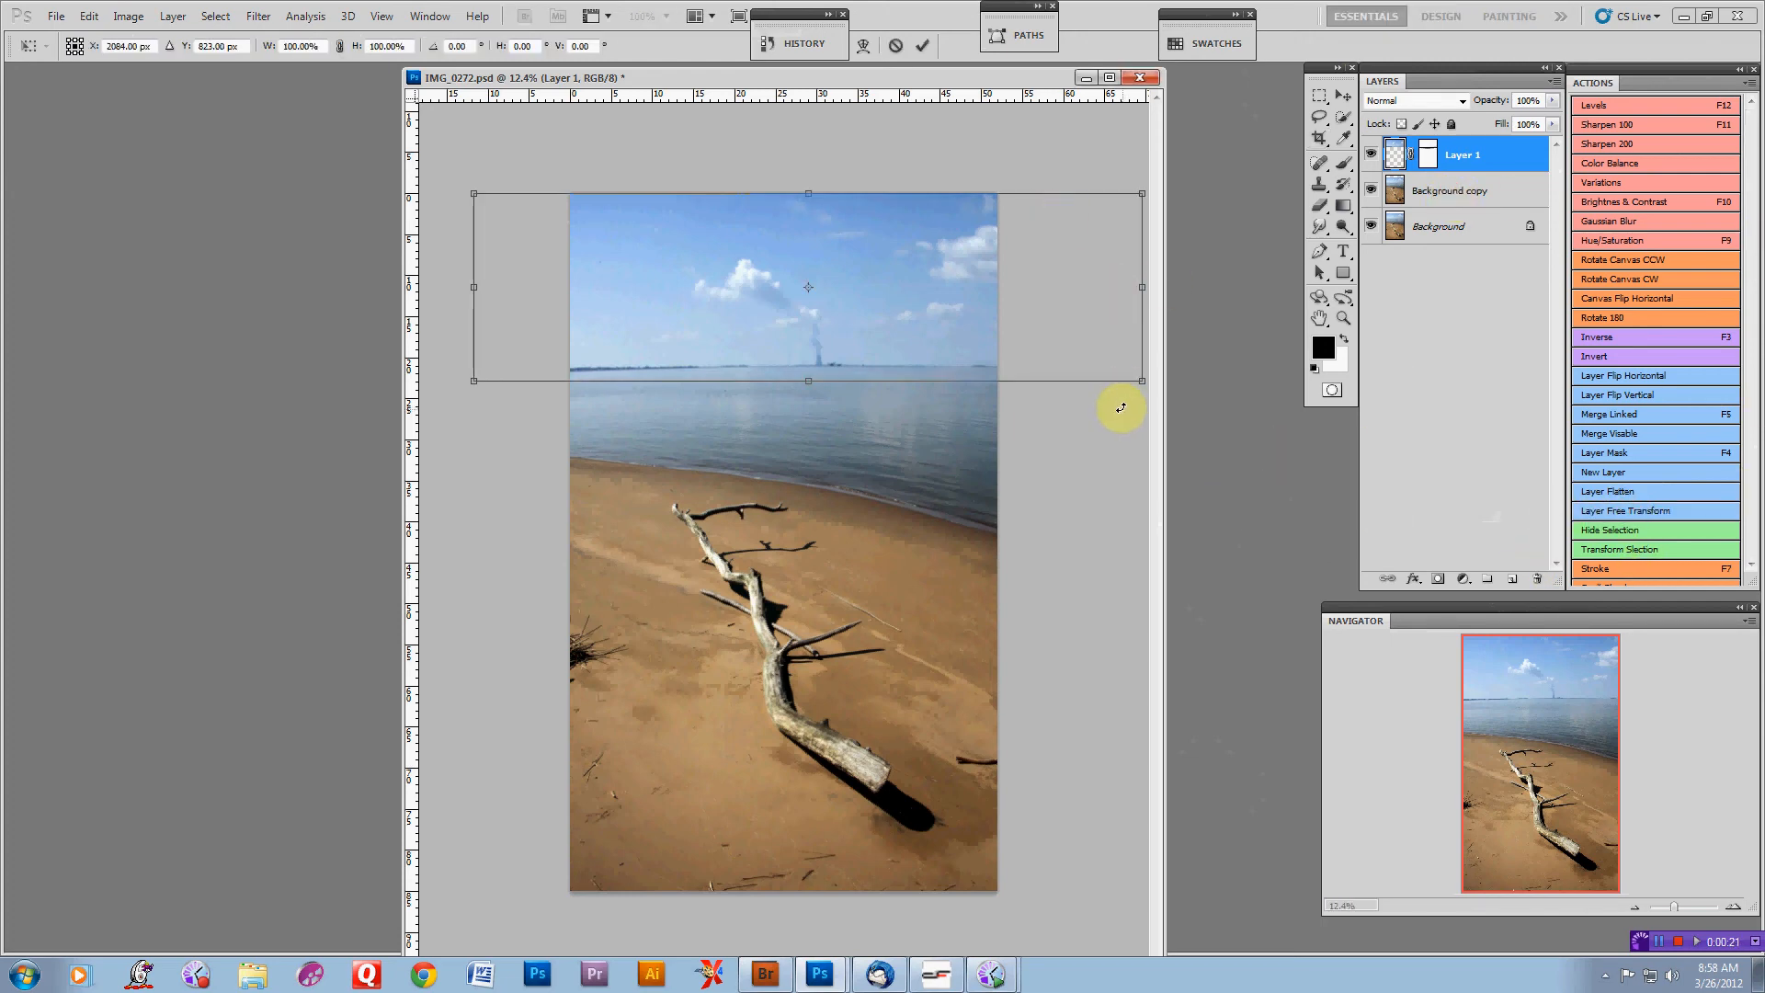
key("Escape")
Free-transform the Background copy layer, pulling its bottom edge up to about 75% height
left_click(1468, 194)
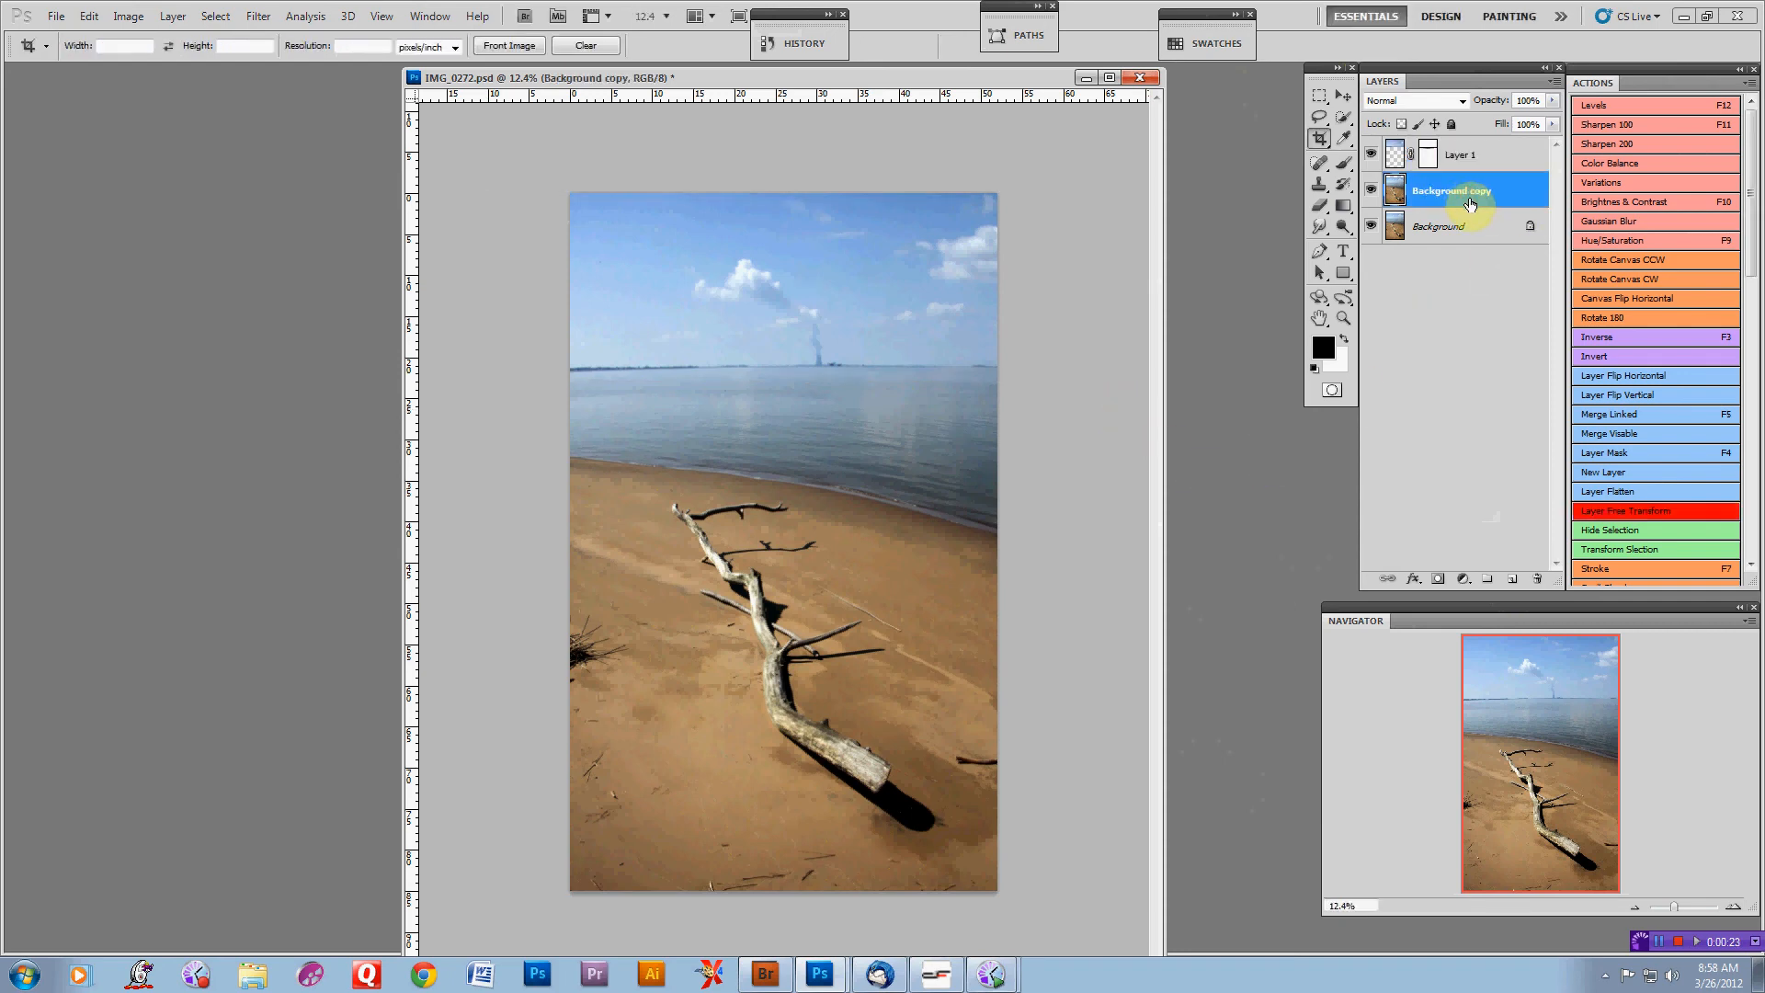
left_click(1662, 511)
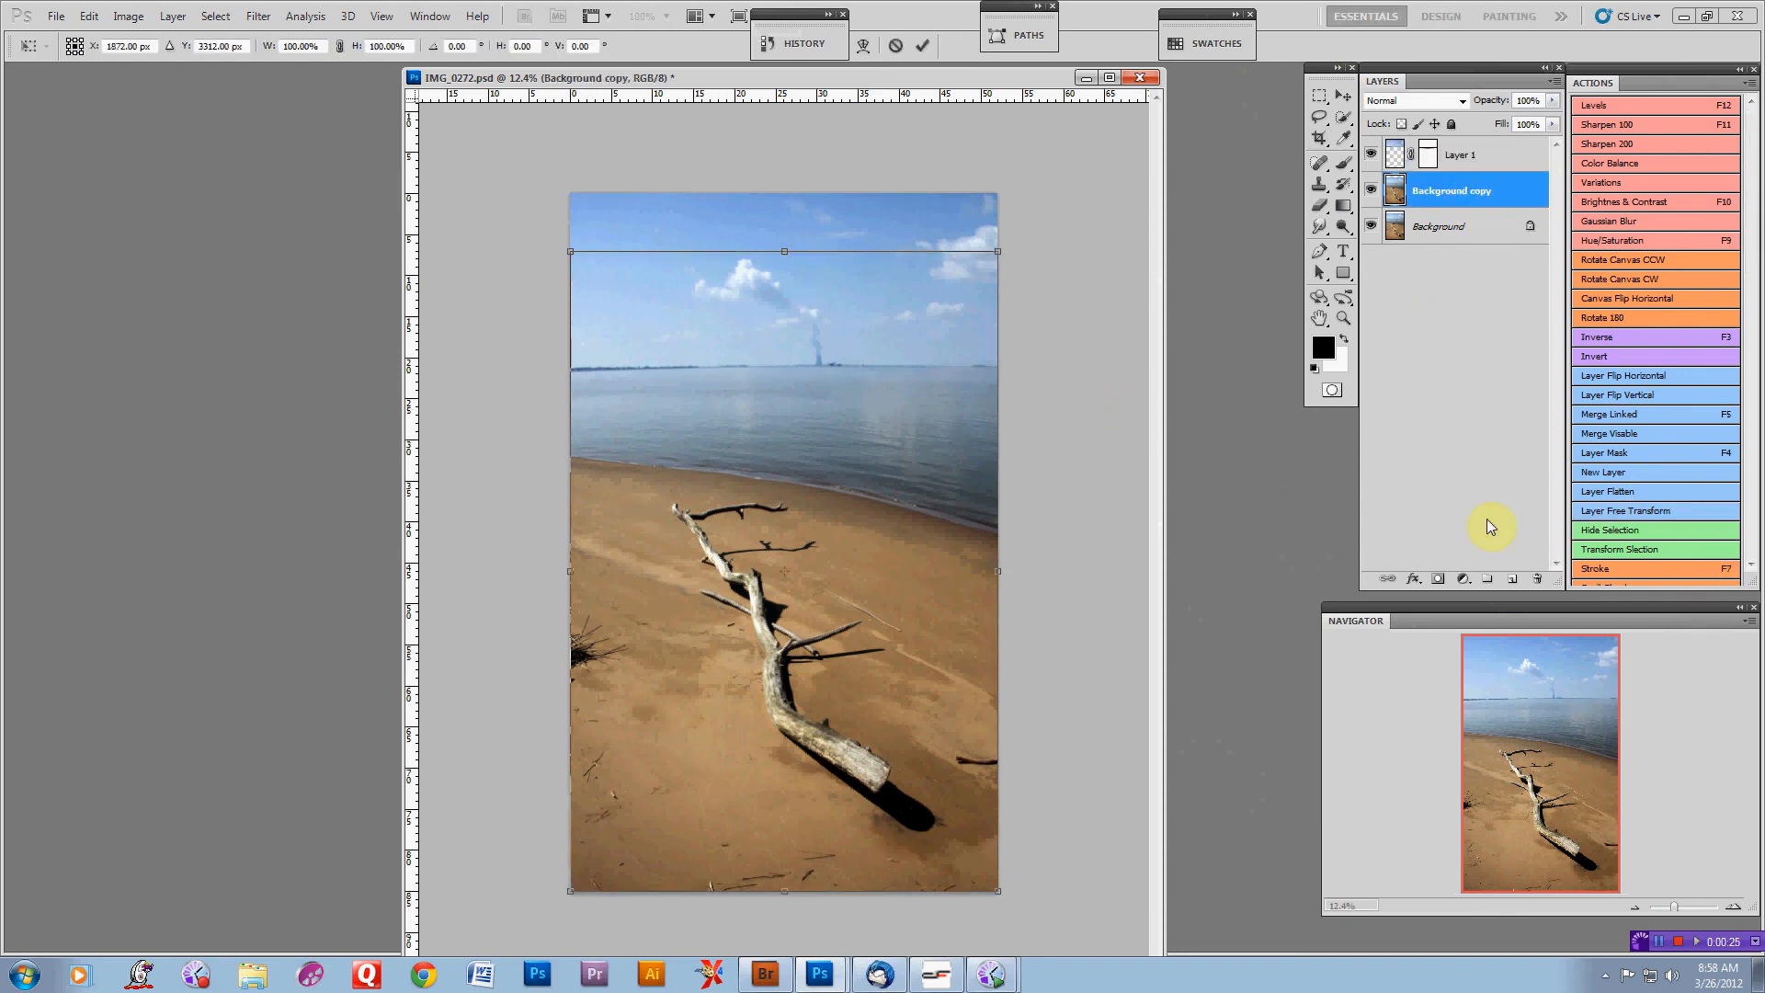
left_click_drag(785, 889, 773, 732)
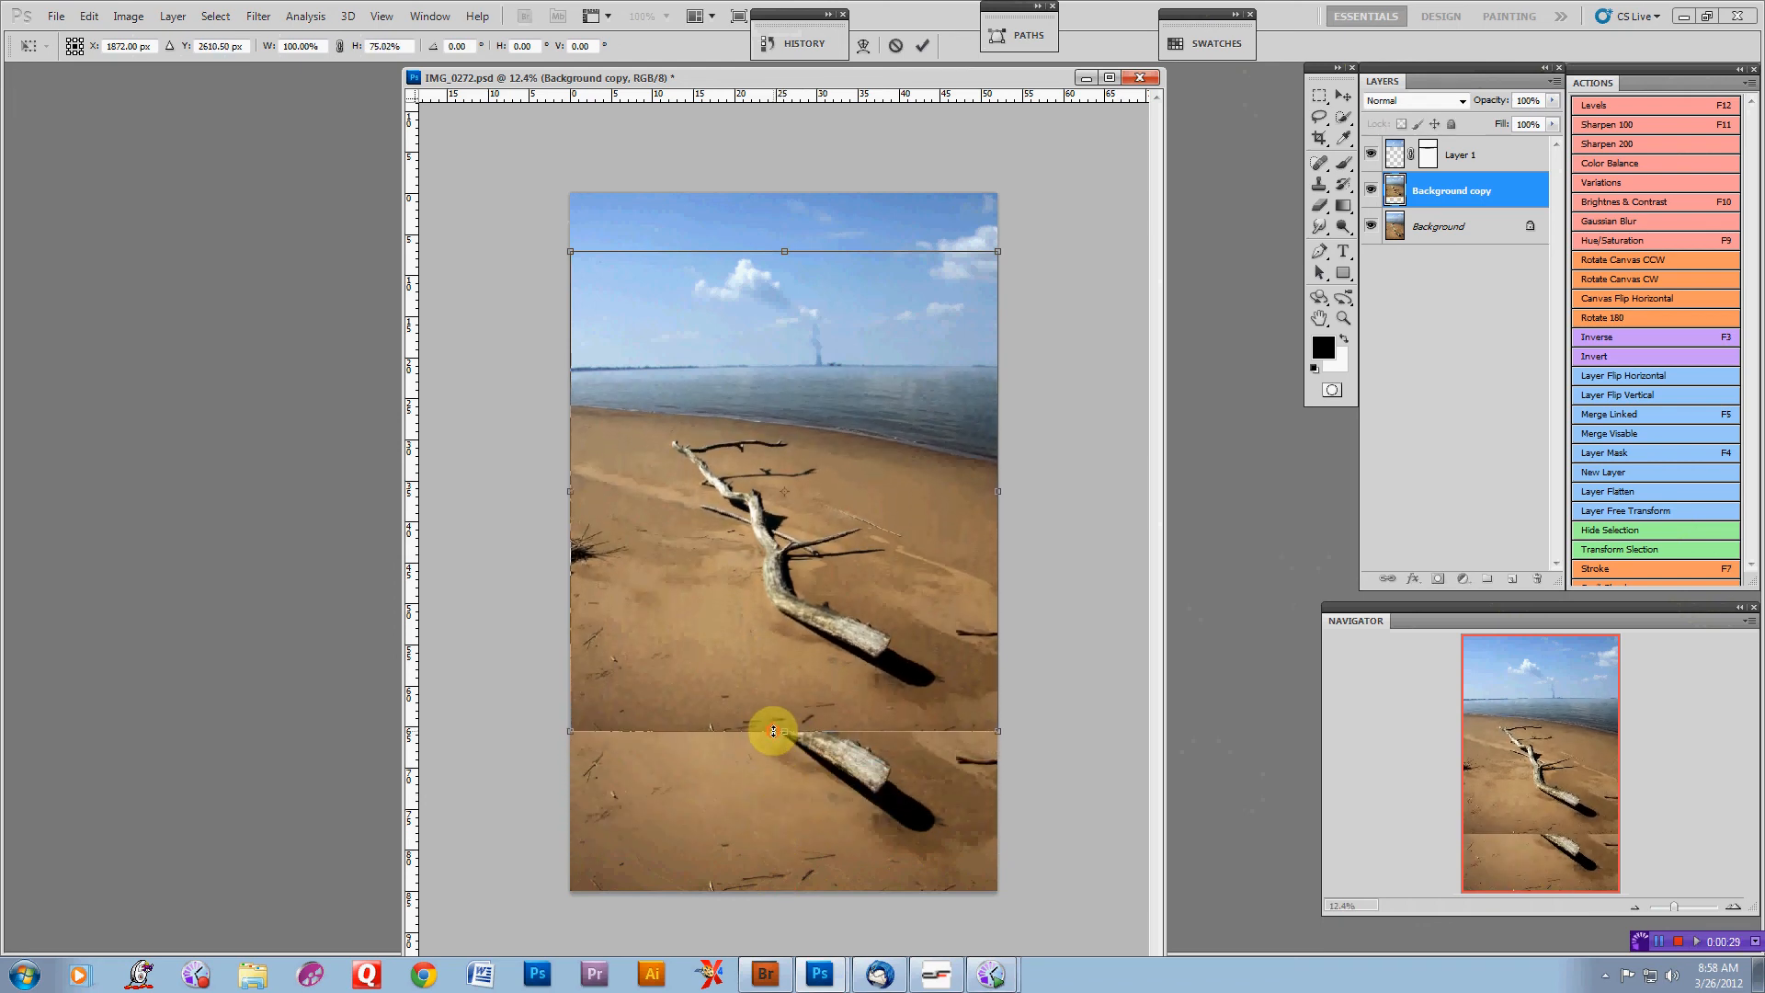
Crop the image to the area above the squashed layer's lower edge
key("c")
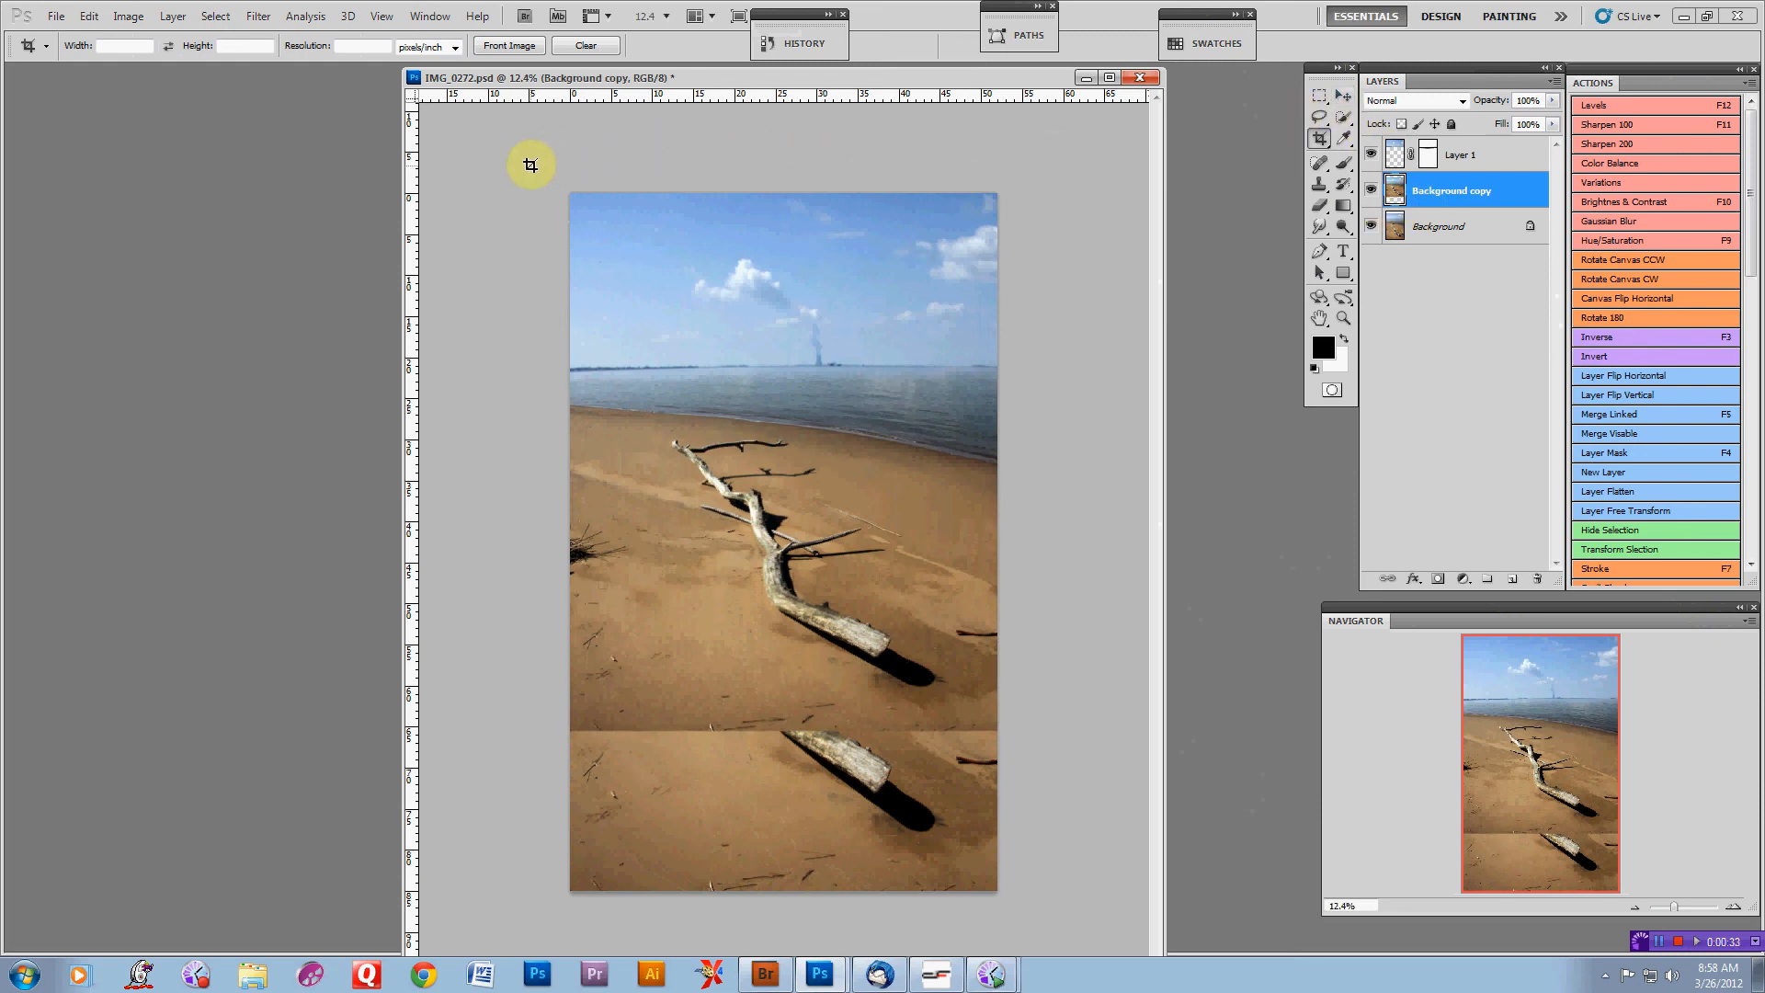
mouse_move(533, 164)
left_mouse_down()
mouse_move(1043, 284)
mouse_move(1114, 736)
left_mouse_up()
key("Return")
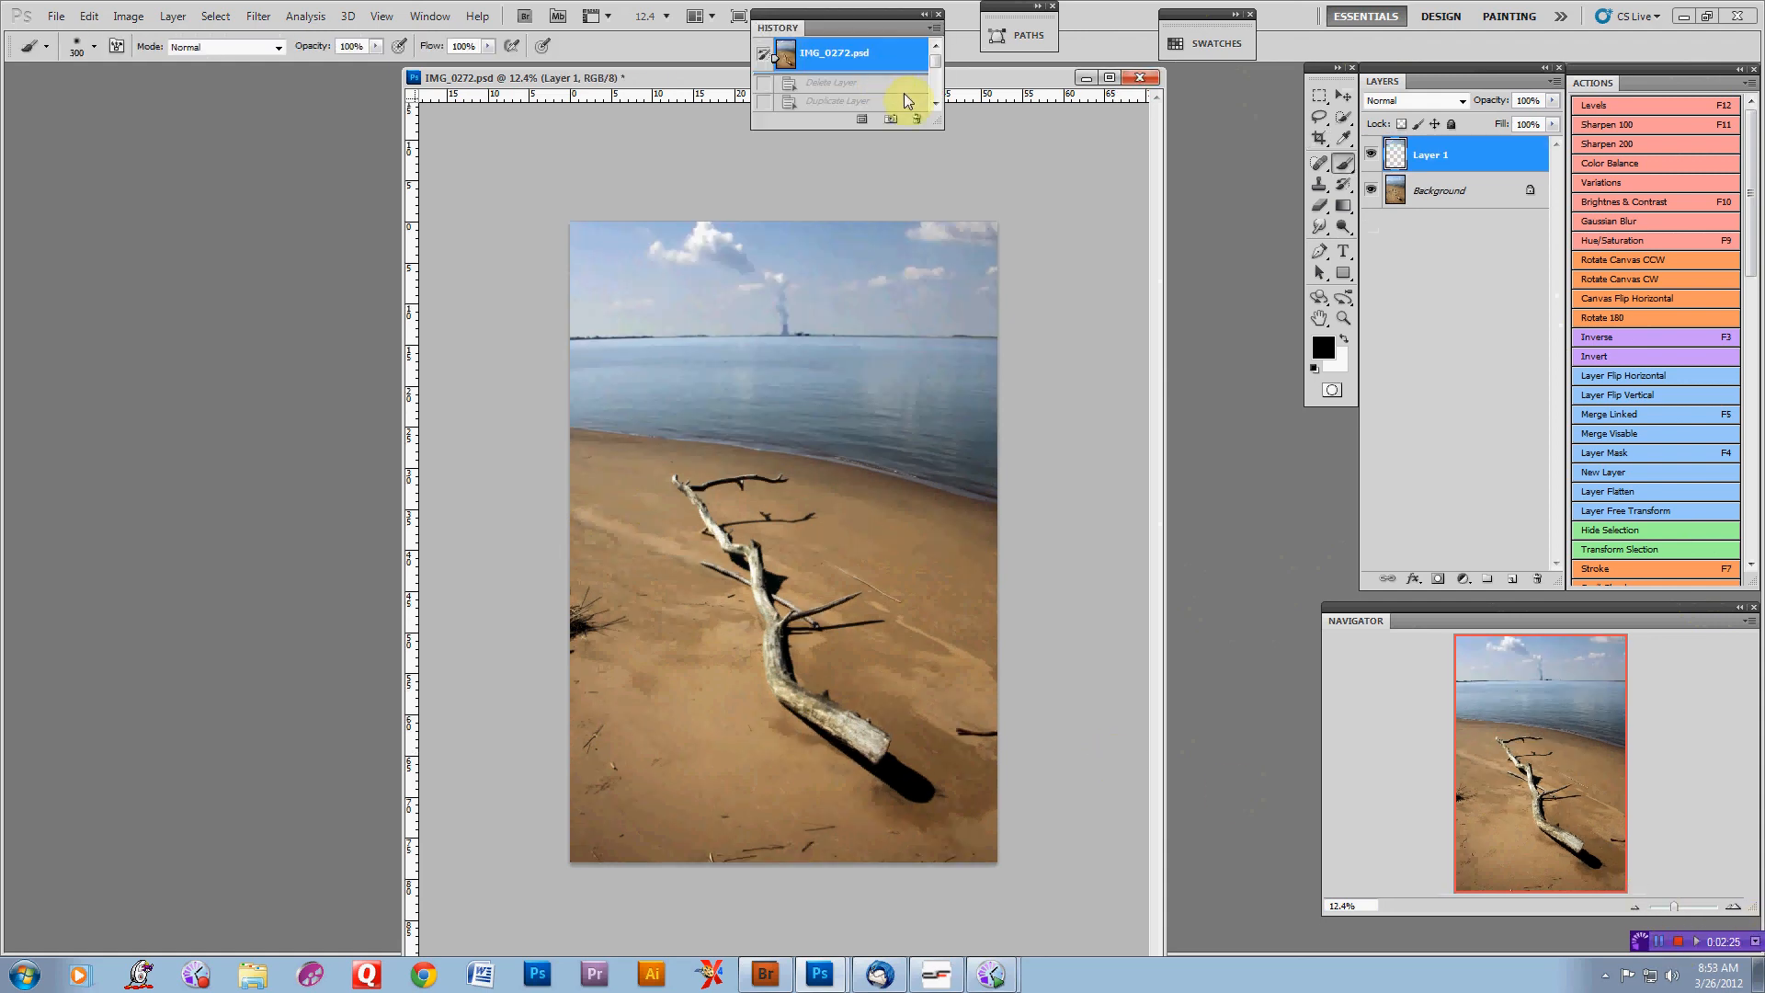
scroll(933, 74, "down", 5)
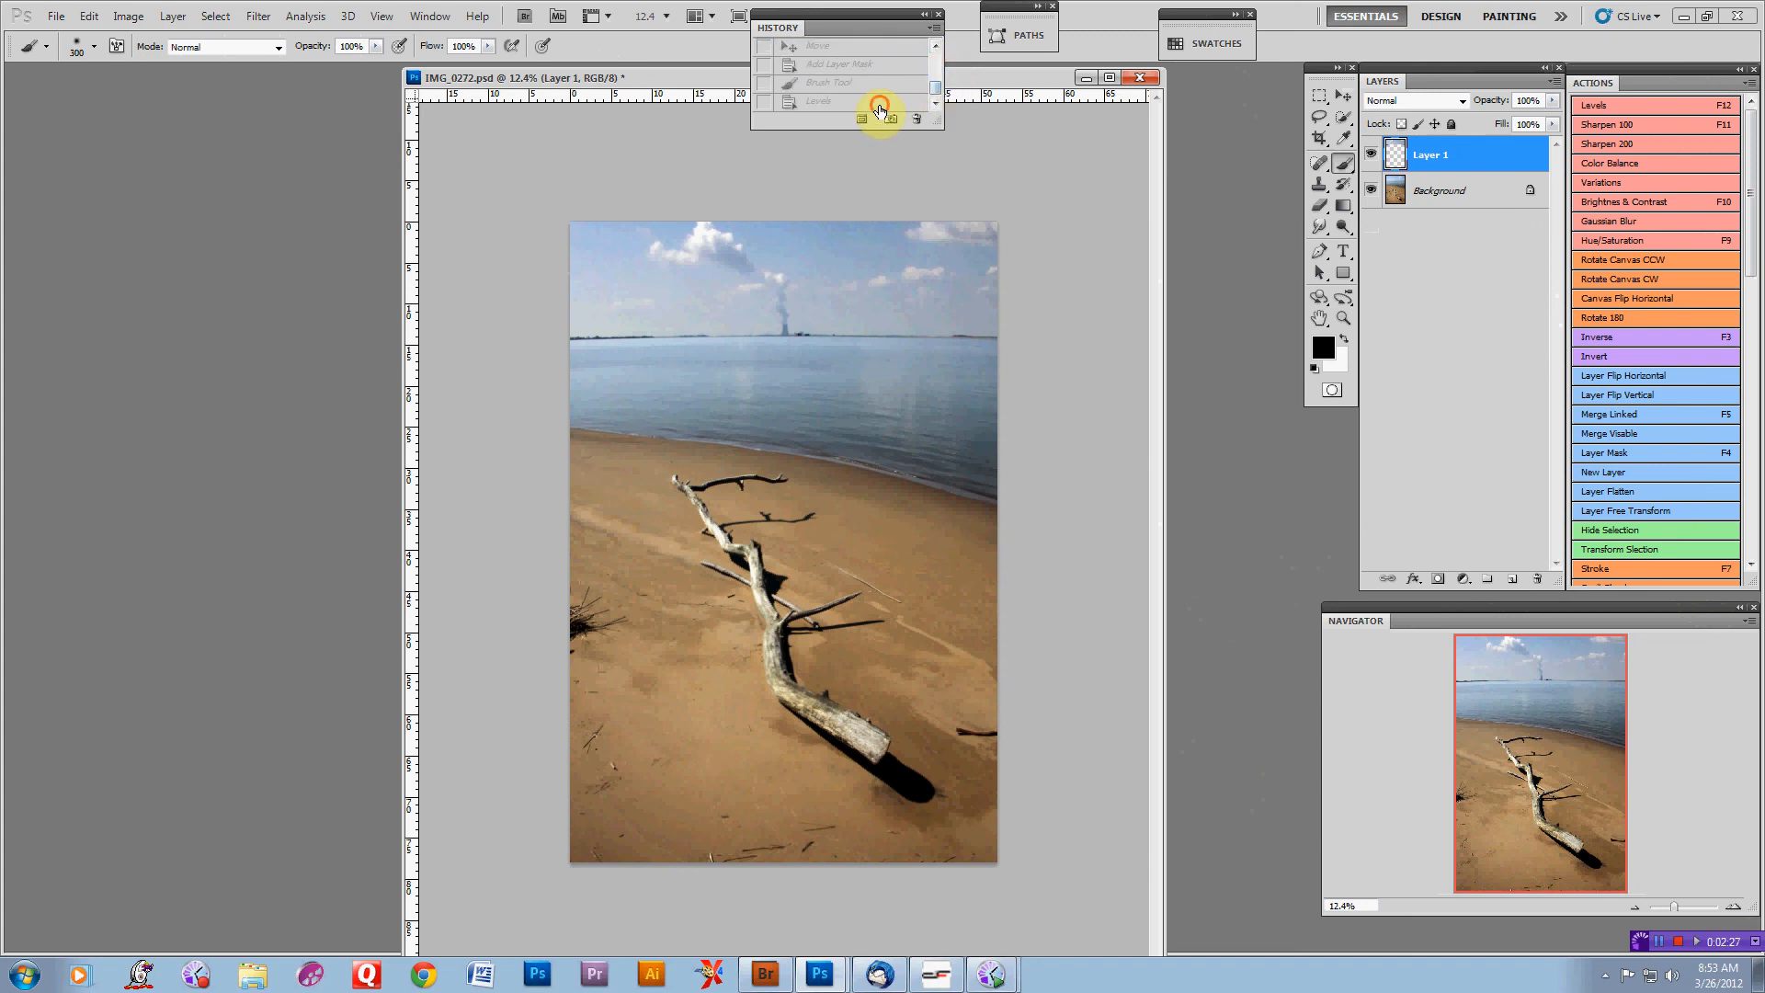